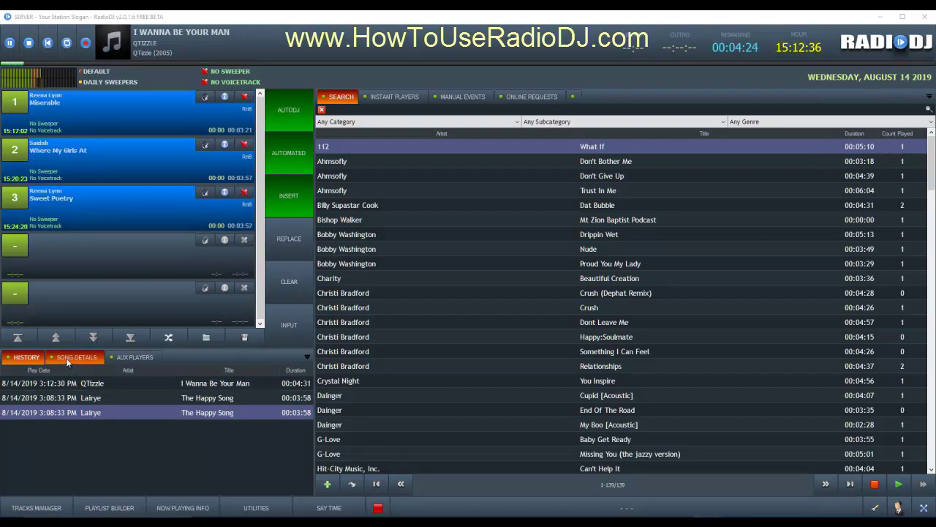
Look through the Aux Players, Song Details, History, Instant Players, Manual Events, Online Requests and Search views to see which plugins share each zone.
click(130, 357)
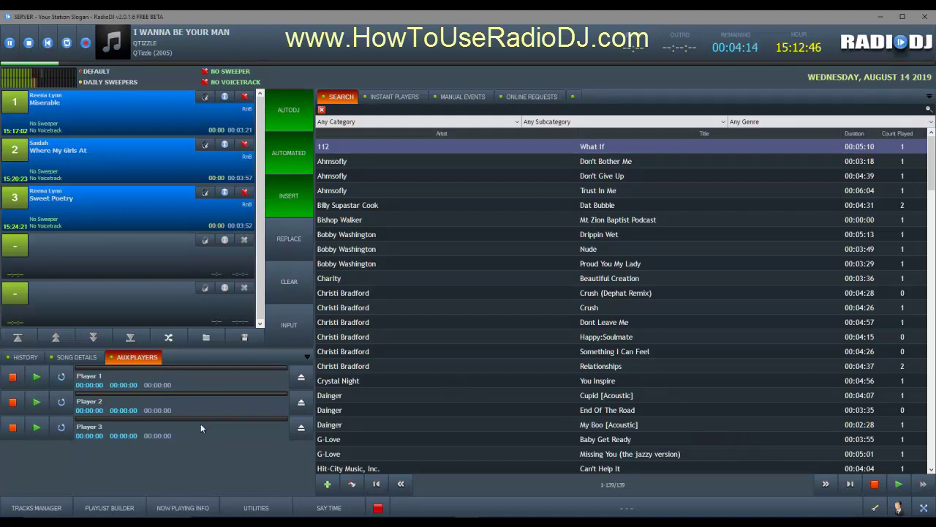
click(76, 357)
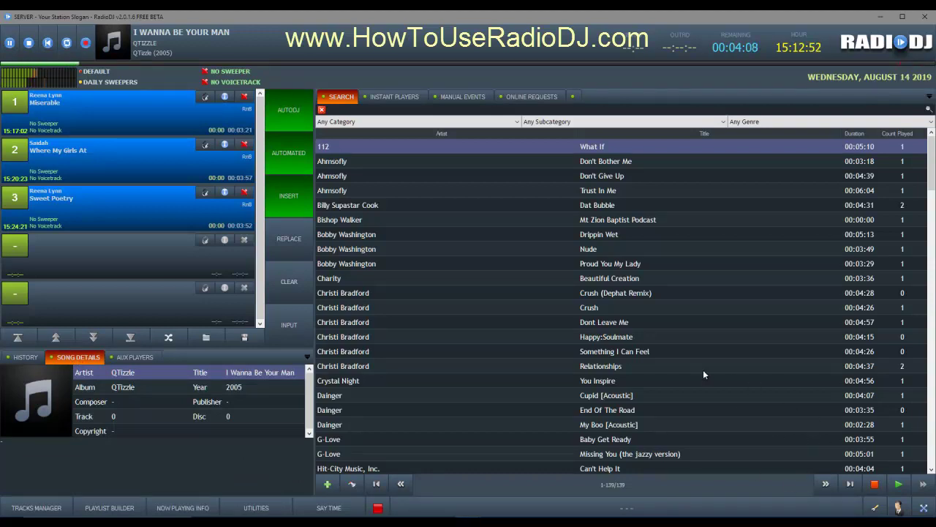
click(26, 357)
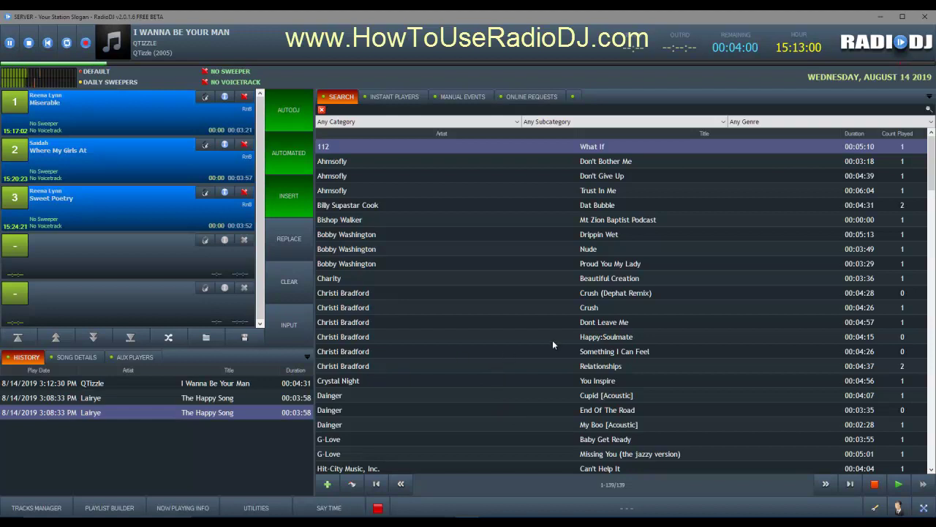
click(397, 101)
click(461, 96)
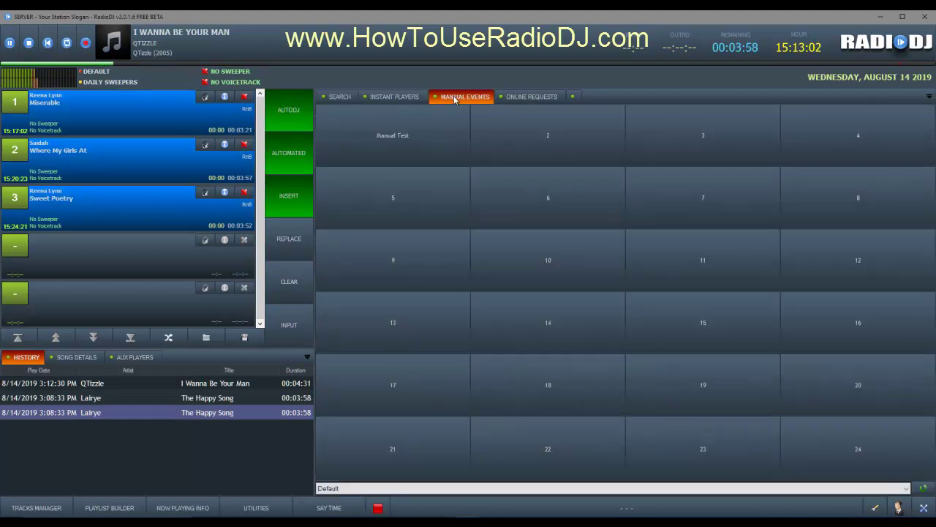
click(524, 98)
click(339, 96)
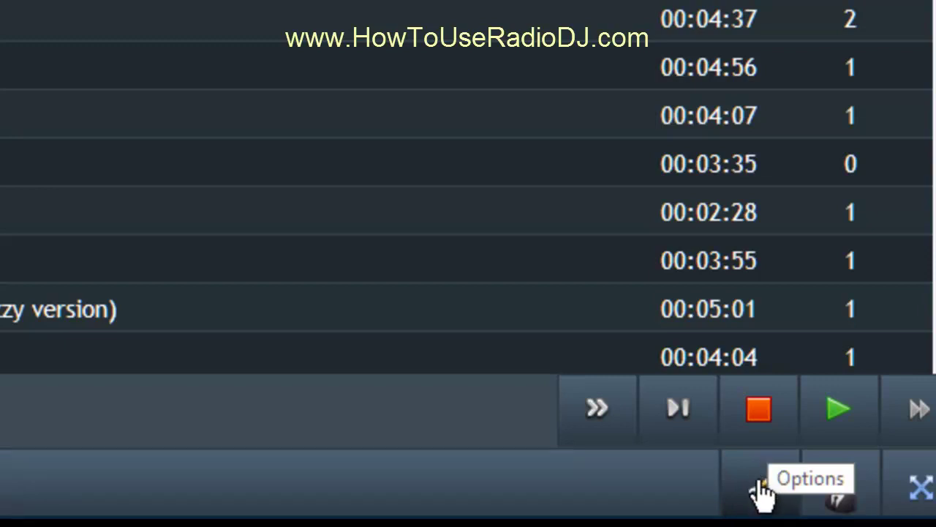
Set the Aux Players plugin zone to 4 in the plugin's settings and close the configuration windows.
click(763, 495)
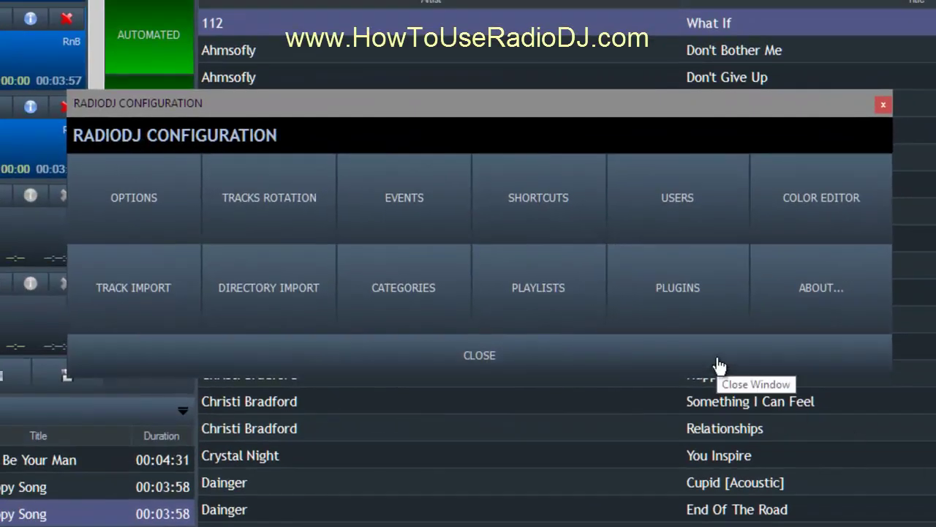
click(686, 293)
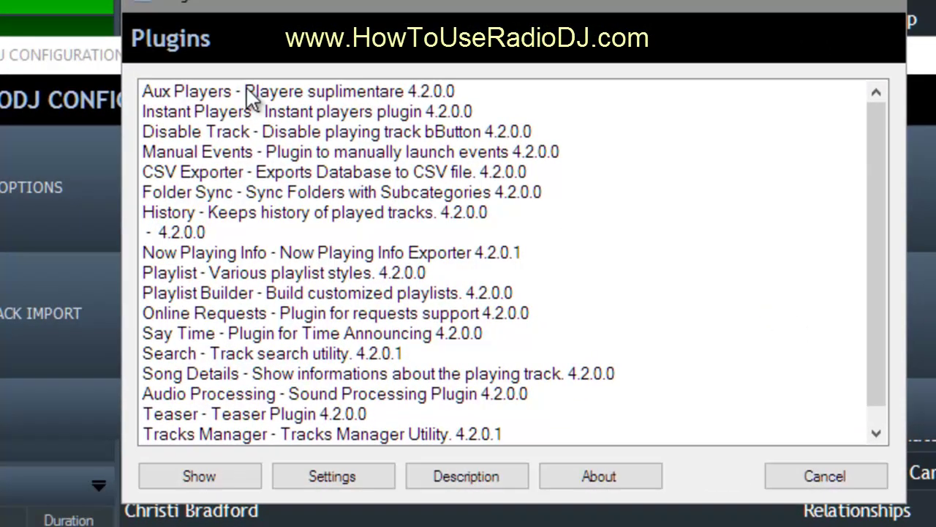
click(252, 95)
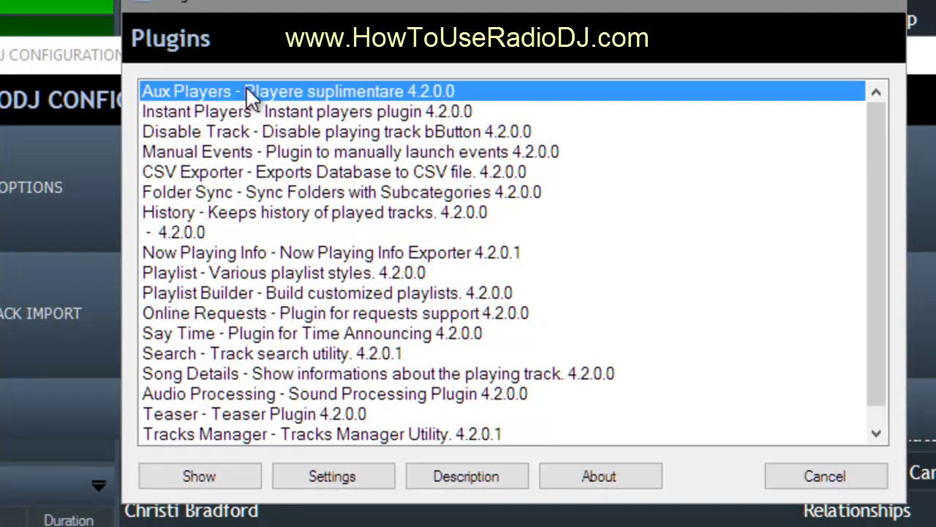
double_click(251, 99)
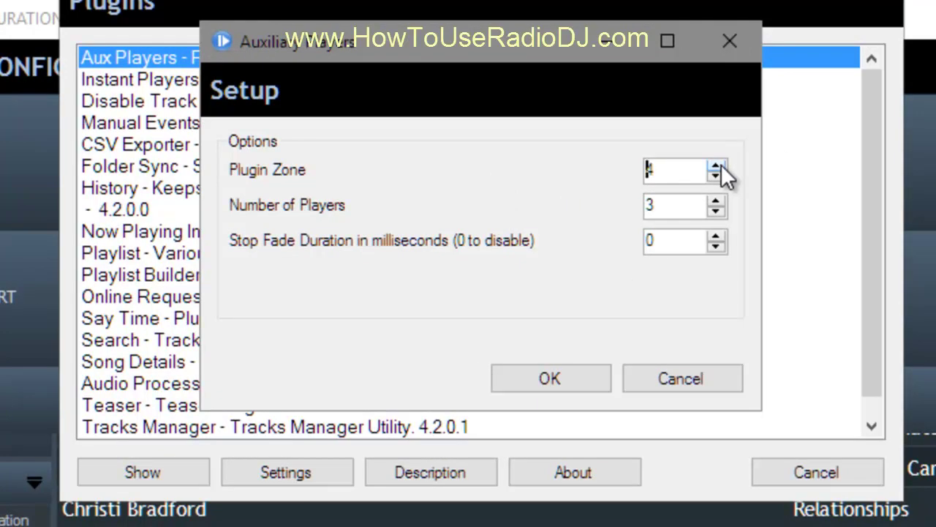
click(570, 382)
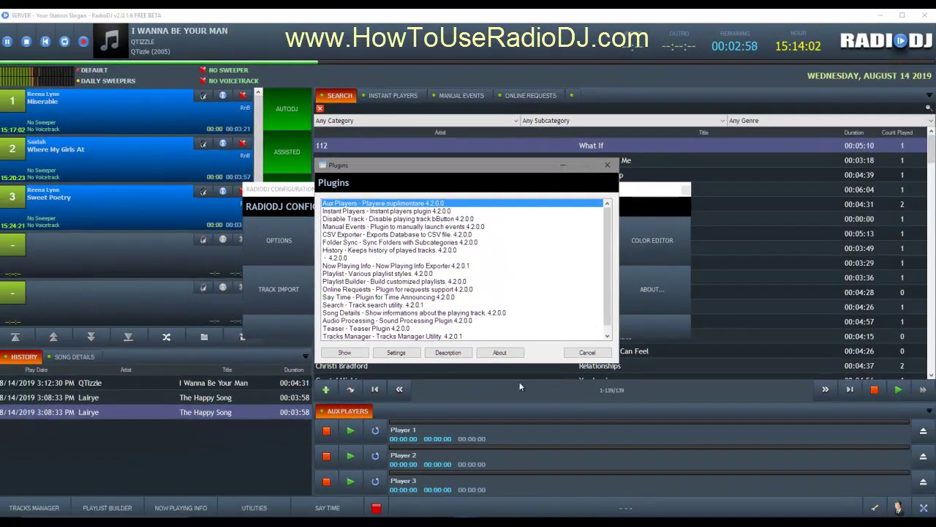
click(588, 352)
click(469, 333)
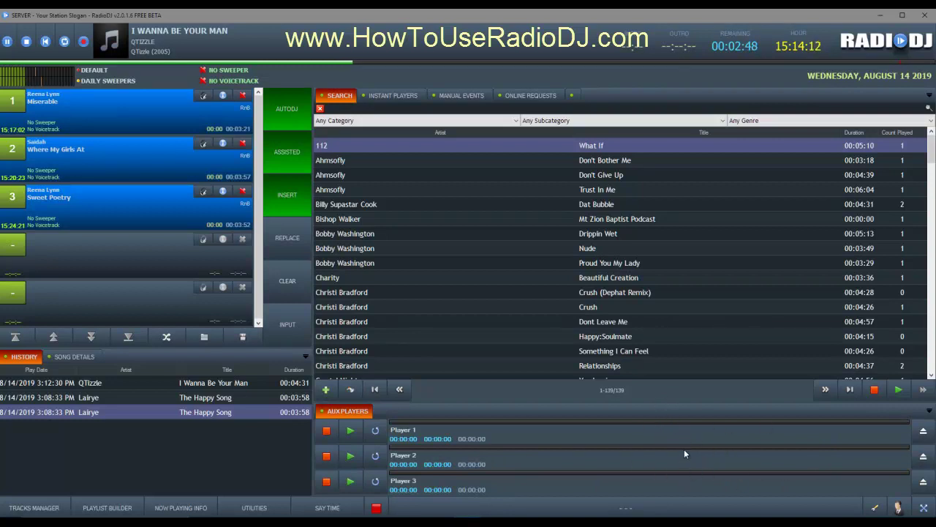
Set the Aux Players plugin zone back to 3 and close the configuration windows.
click(877, 509)
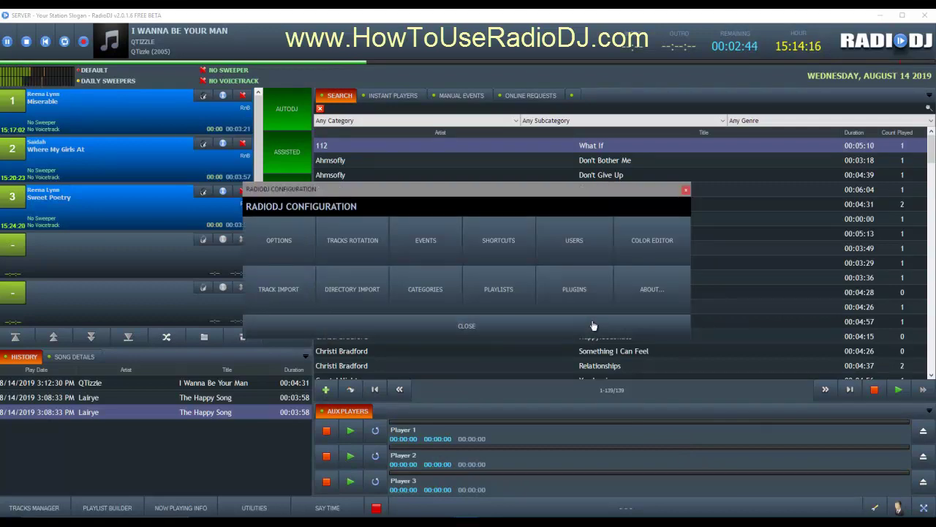
click(575, 291)
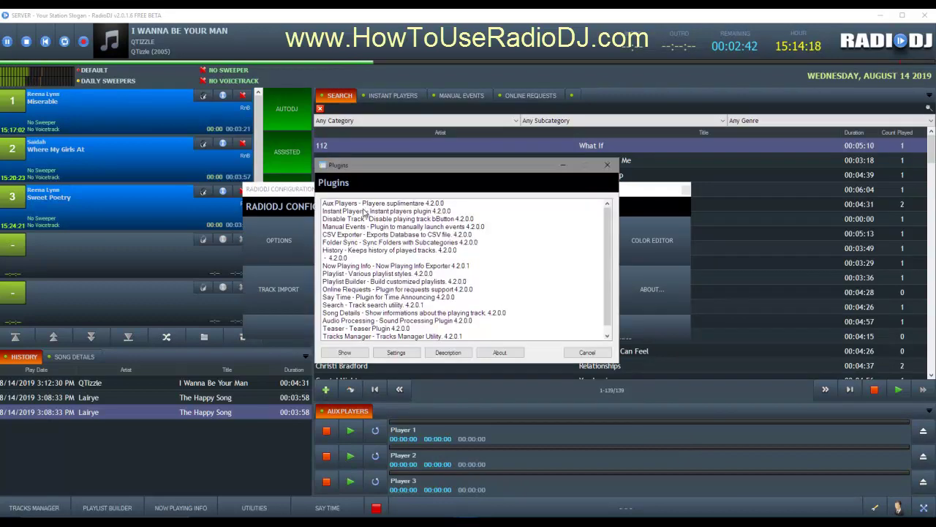
click(360, 205)
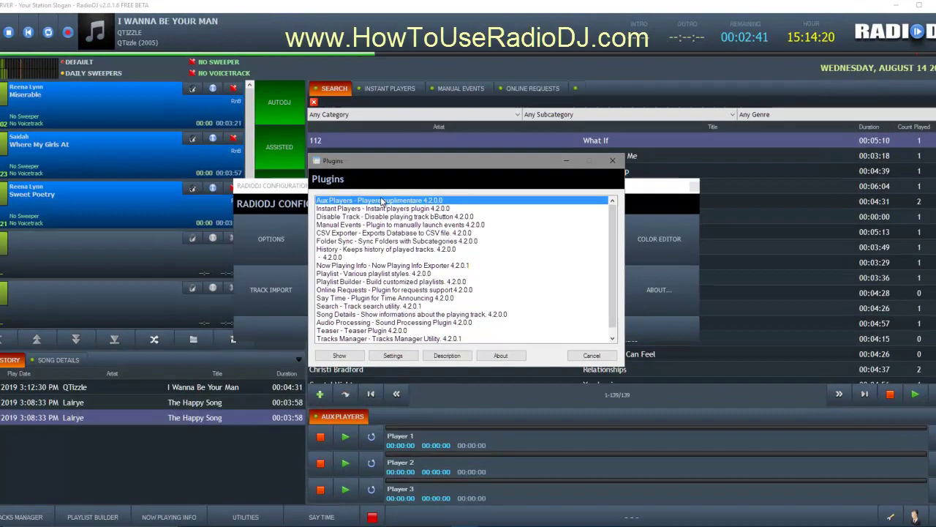
double_click(380, 205)
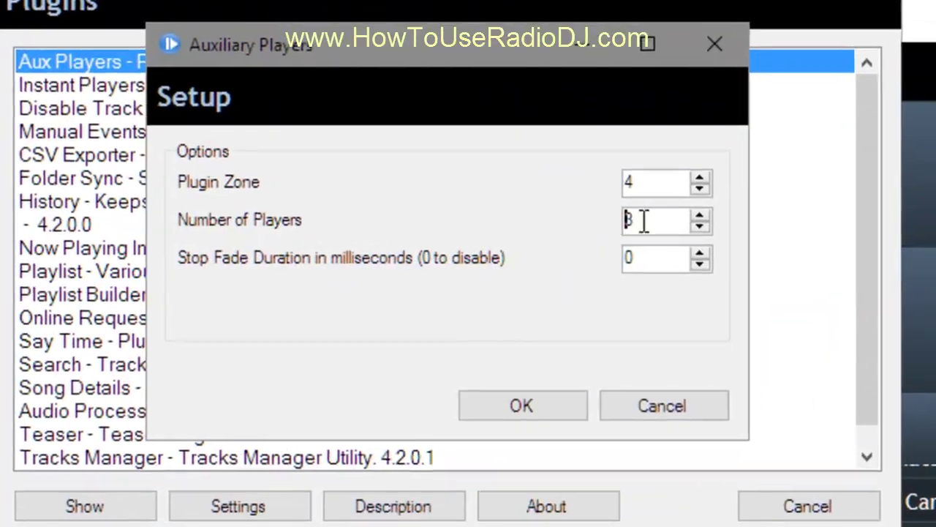
click(703, 191)
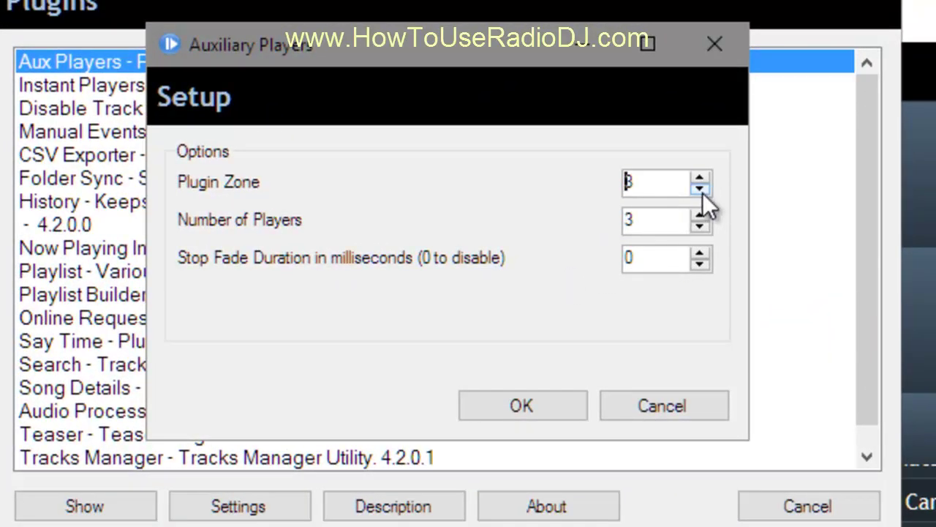
click(573, 410)
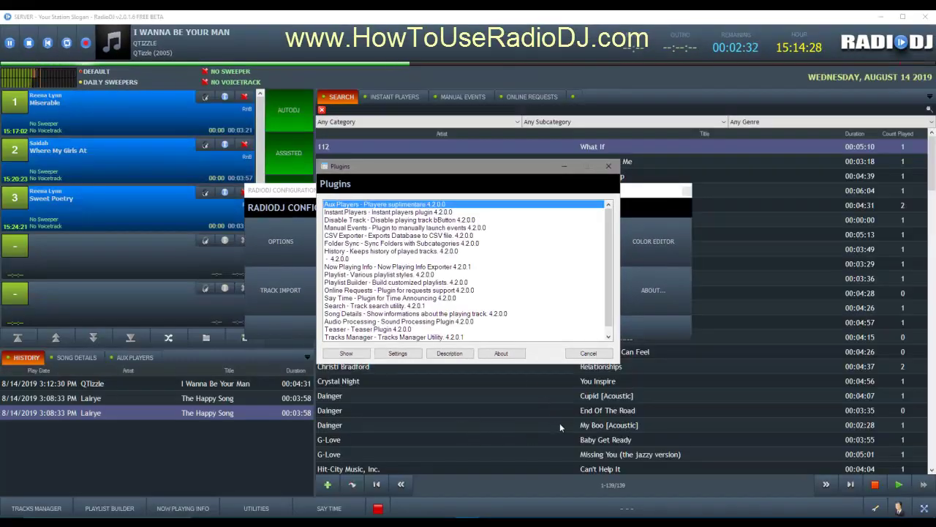
click(588, 354)
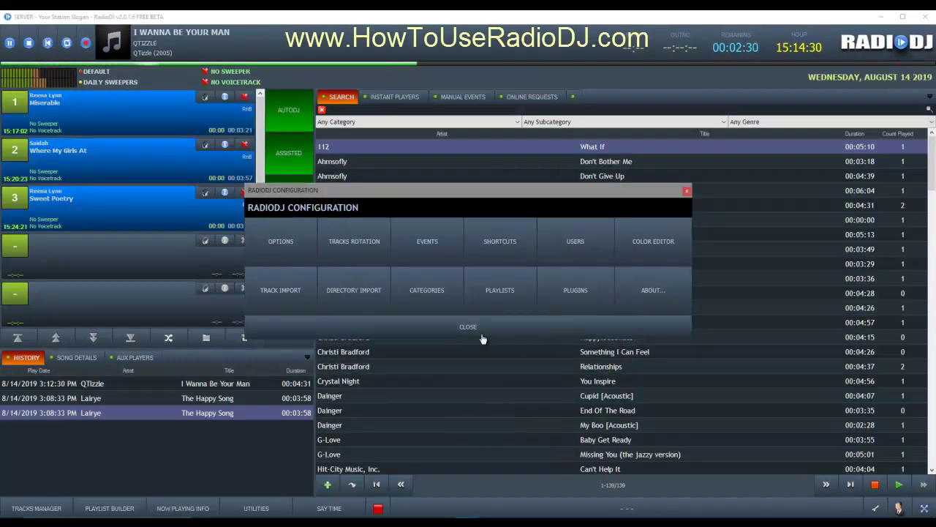
click(473, 334)
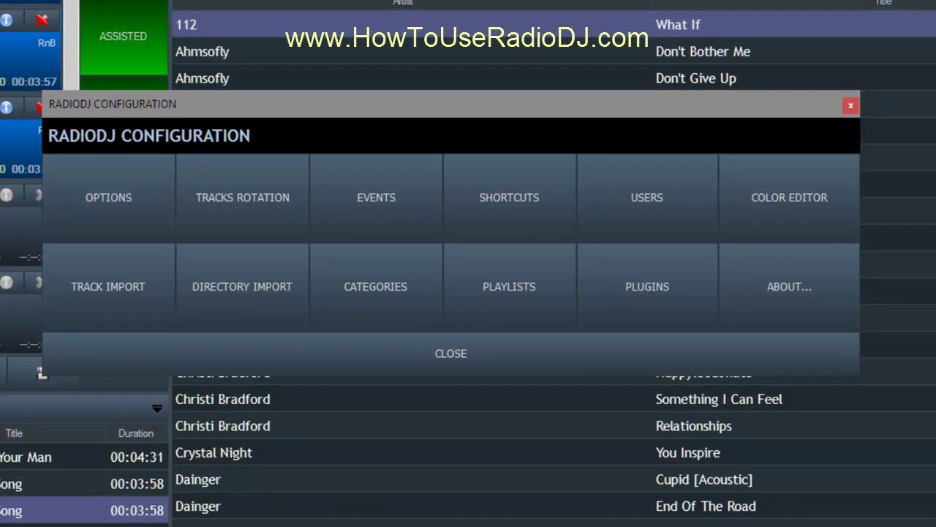
Set the Playlist plugin's zone to 2 in its plugin options and close the configuration windows.
click(642, 303)
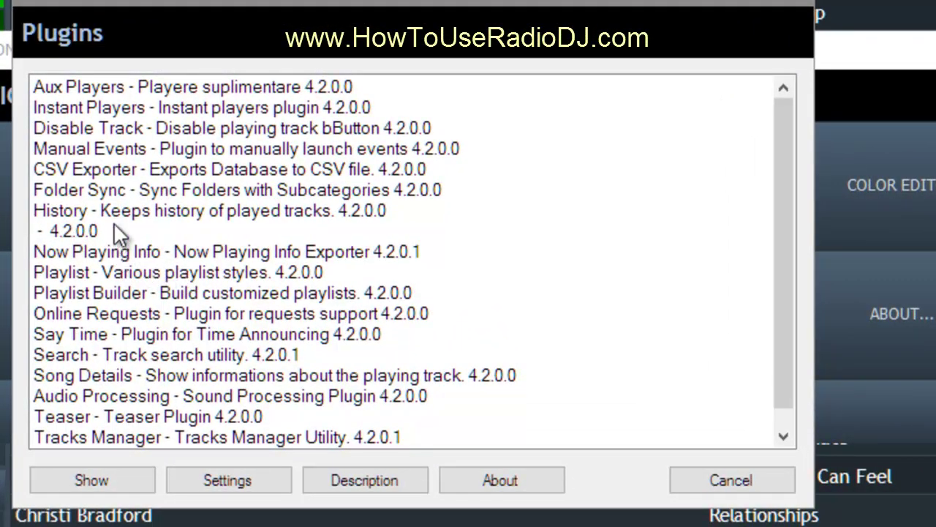
click(106, 379)
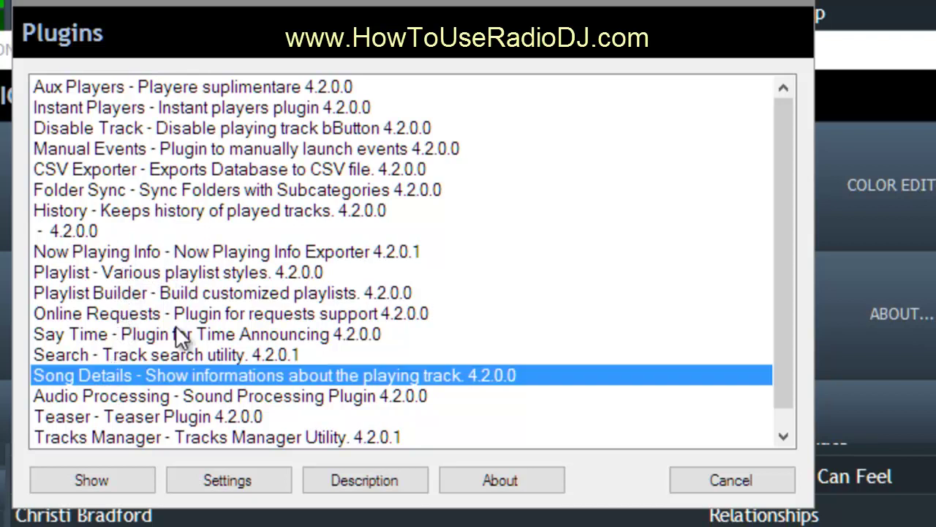
scroll(186, 329, down, 1)
scroll(193, 321, up, 1)
click(167, 274)
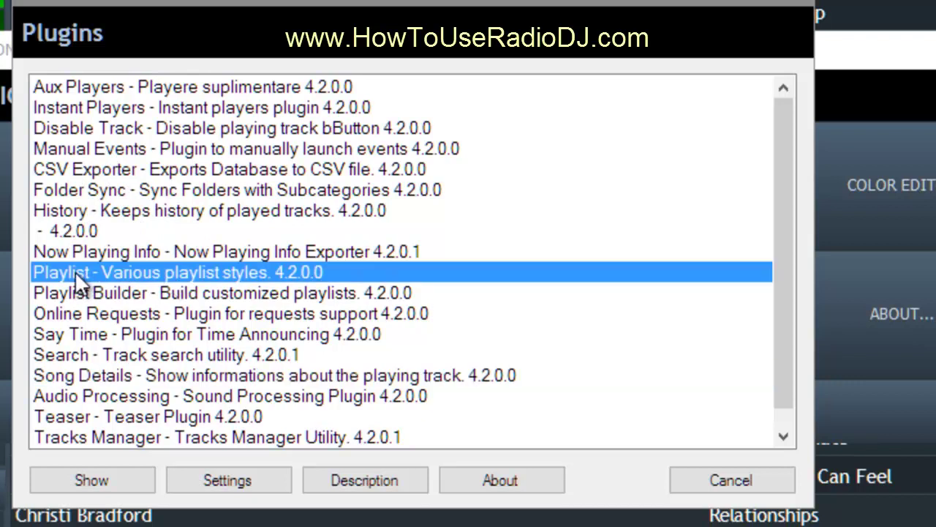
click(134, 294)
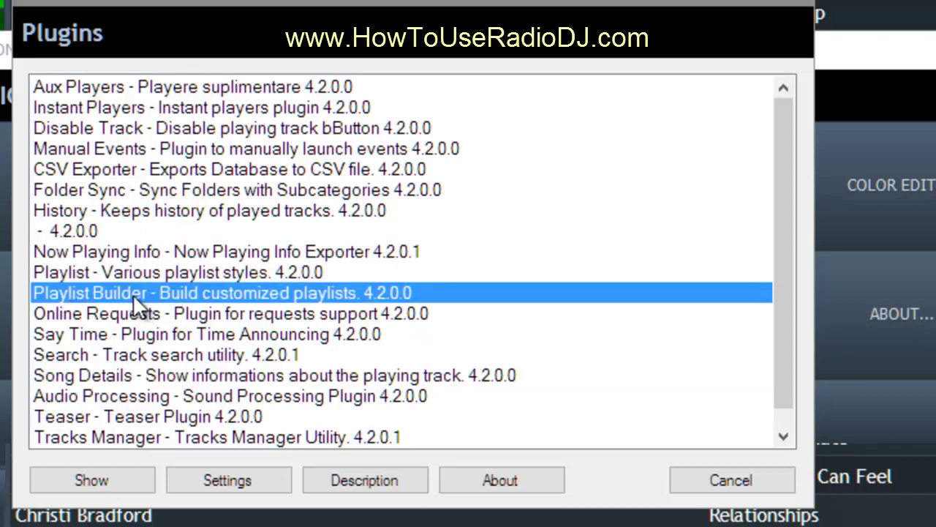
click(55, 272)
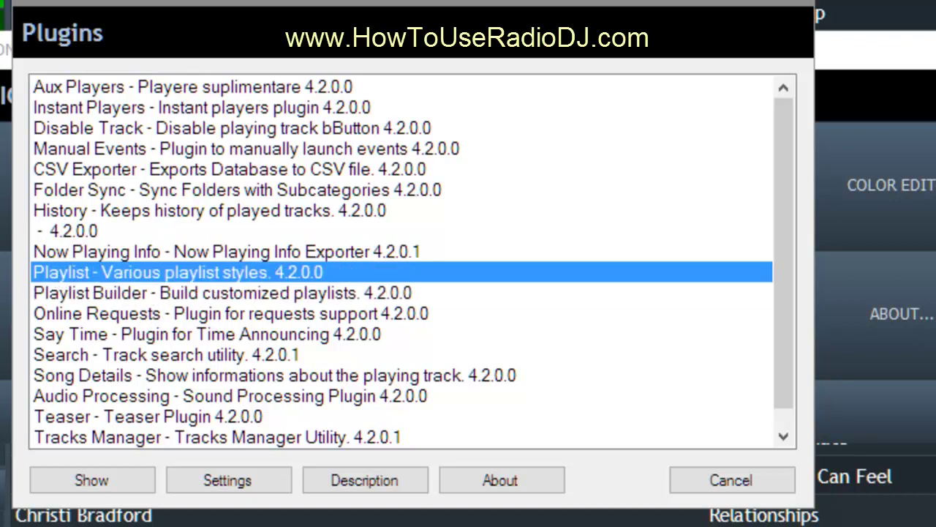
double_click(167, 272)
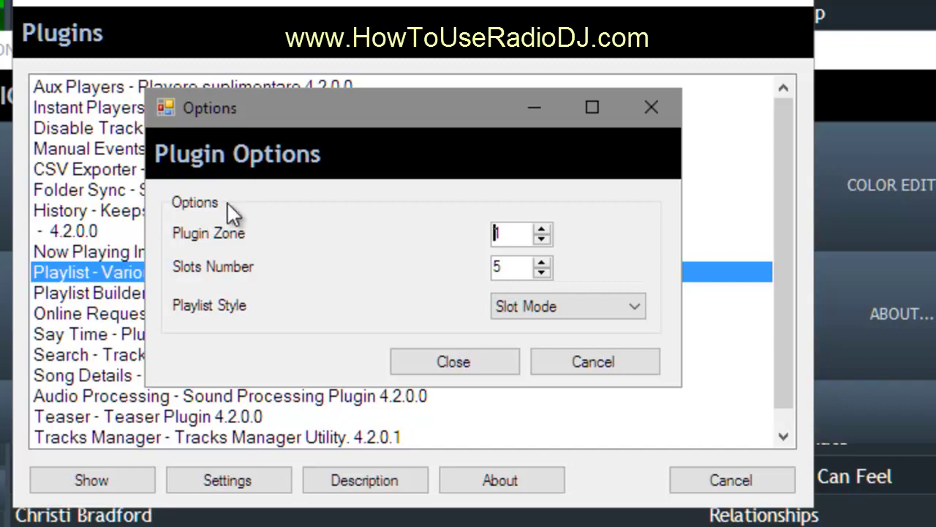
click(542, 229)
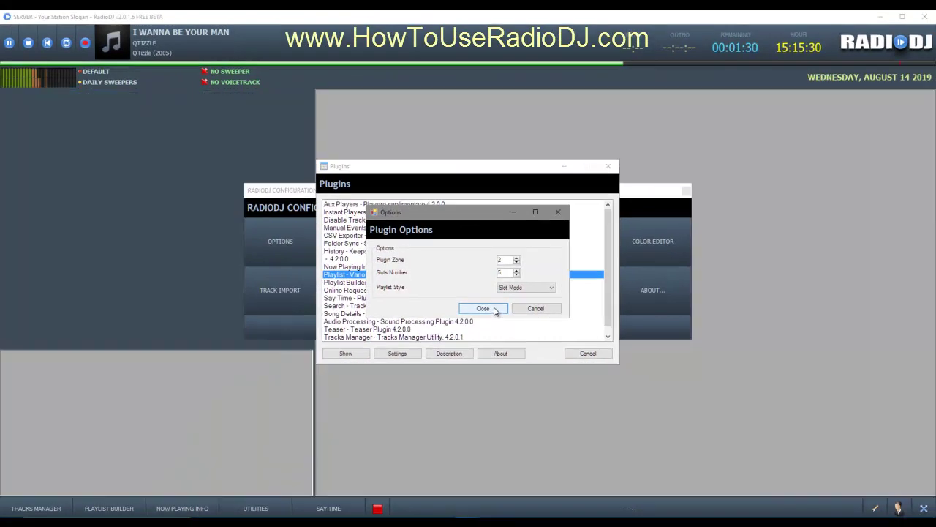
click(482, 308)
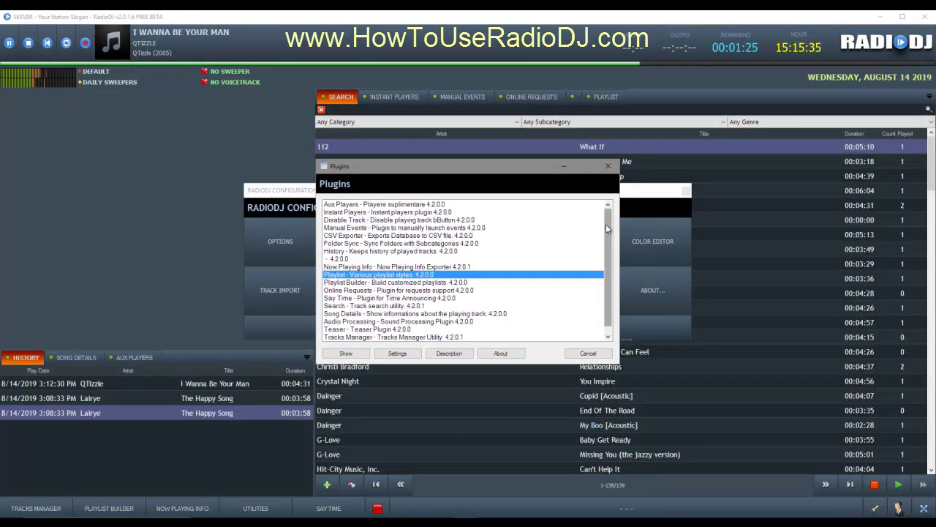
click(608, 167)
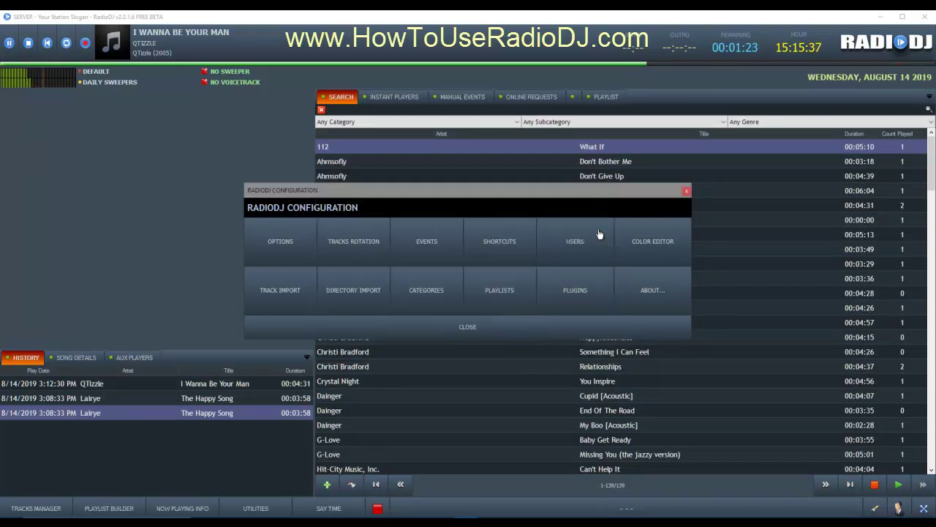
click(479, 329)
Show the playlist in its new zone and shift the vertical divider so the playlist area becomes wider than before.
click(604, 98)
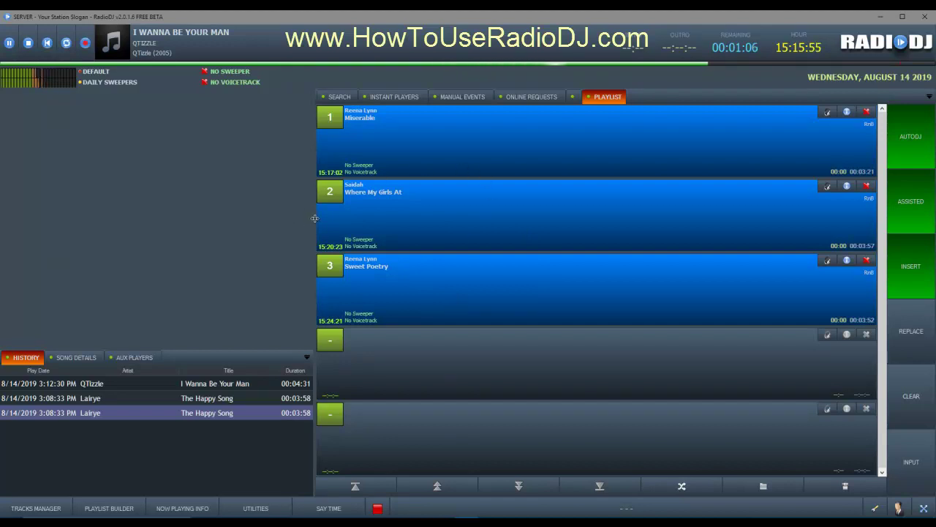
drag(315, 218, 417, 218)
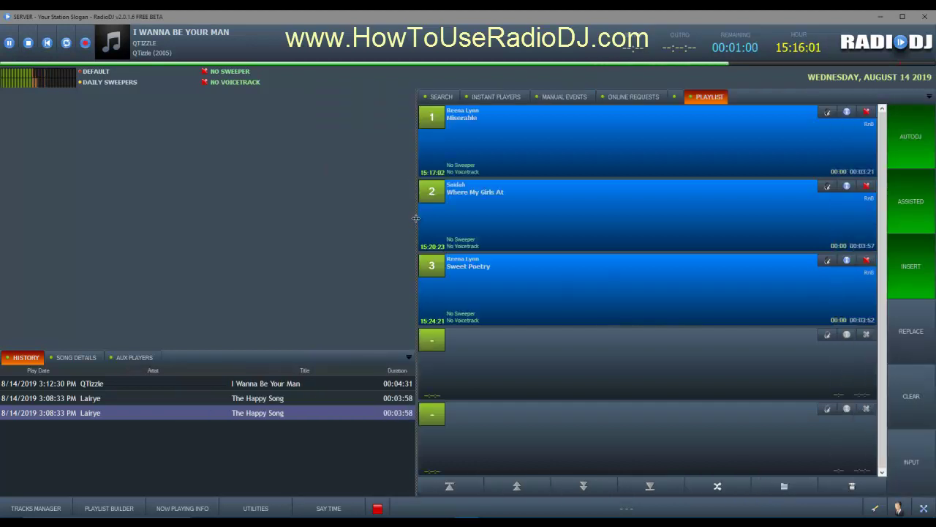
drag(415, 218, 479, 222)
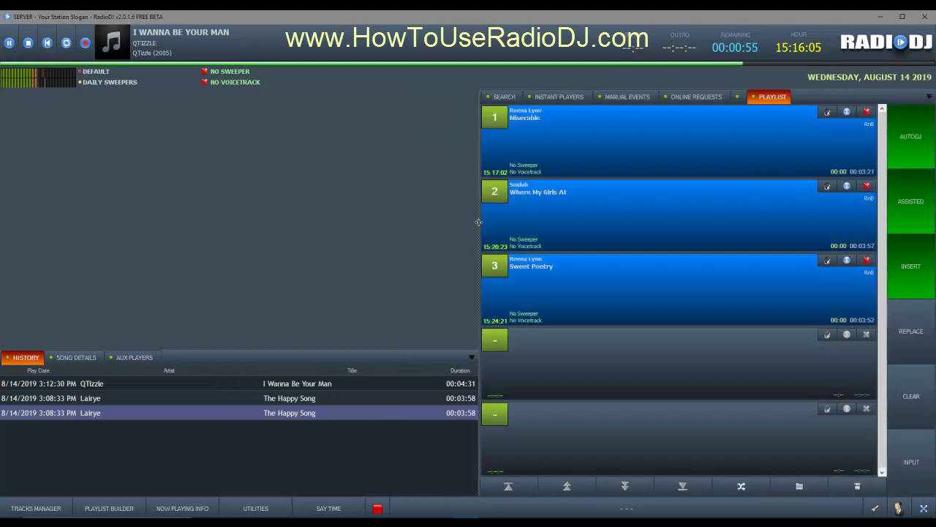
drag(478, 223, 269, 218)
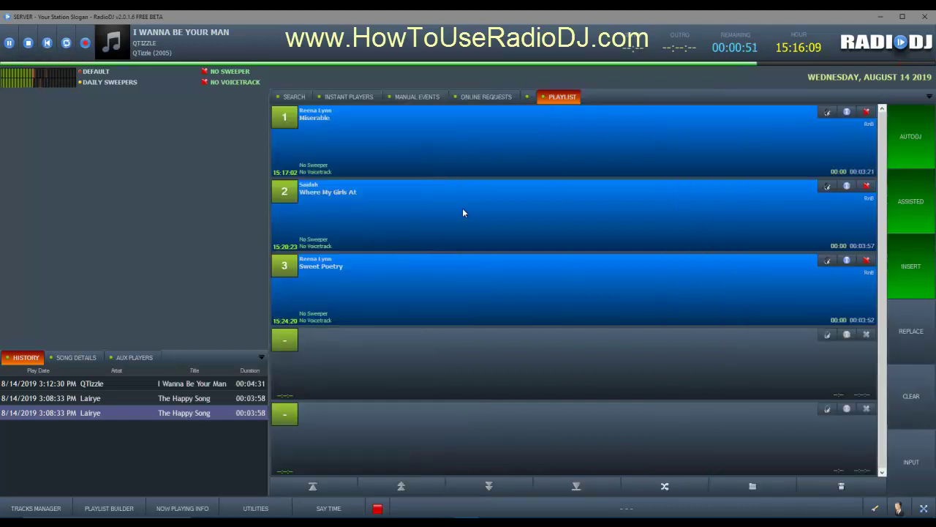
Check the Search, Manual Events and Online Requests views beside the playlist, and return to the playlist.
click(335, 101)
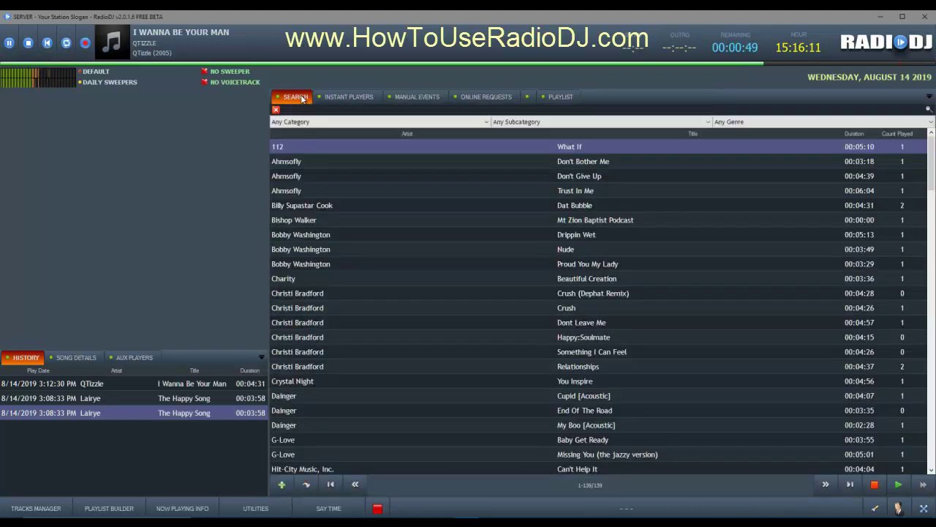
click(404, 99)
click(482, 99)
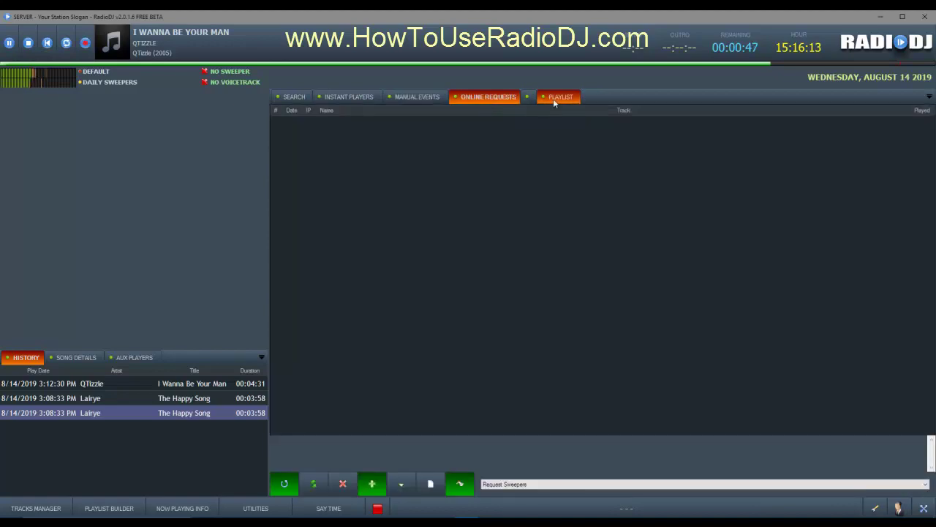
click(553, 99)
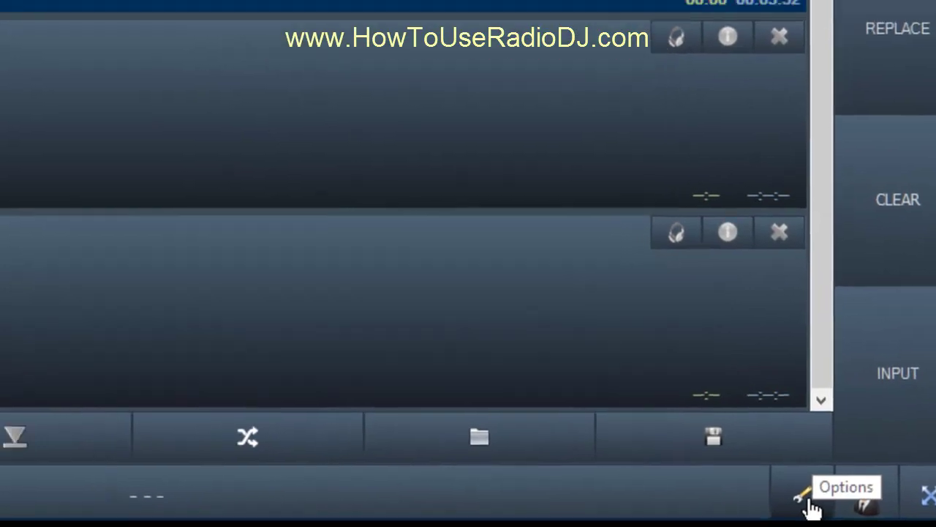
Set the Playlist plugin's zone to 1 in its plugin options and save the setting.
click(778, 485)
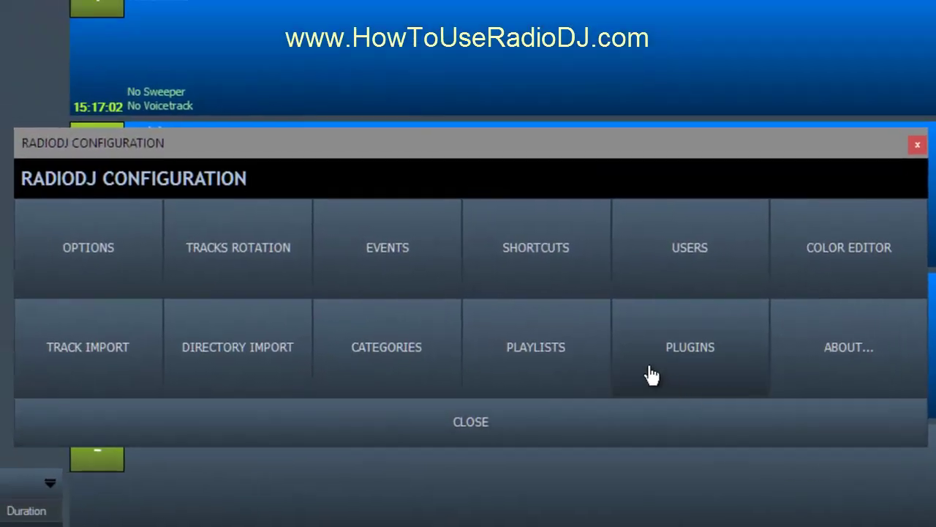
click(694, 354)
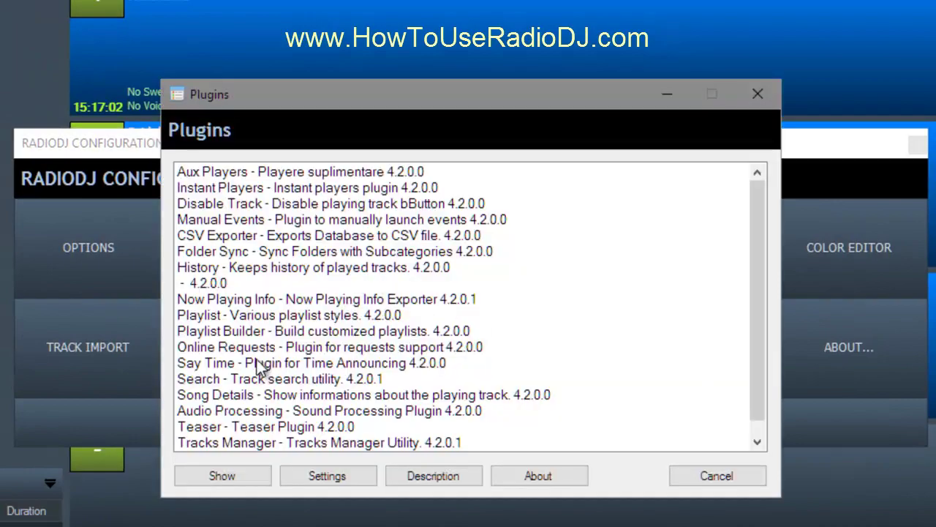
click(236, 316)
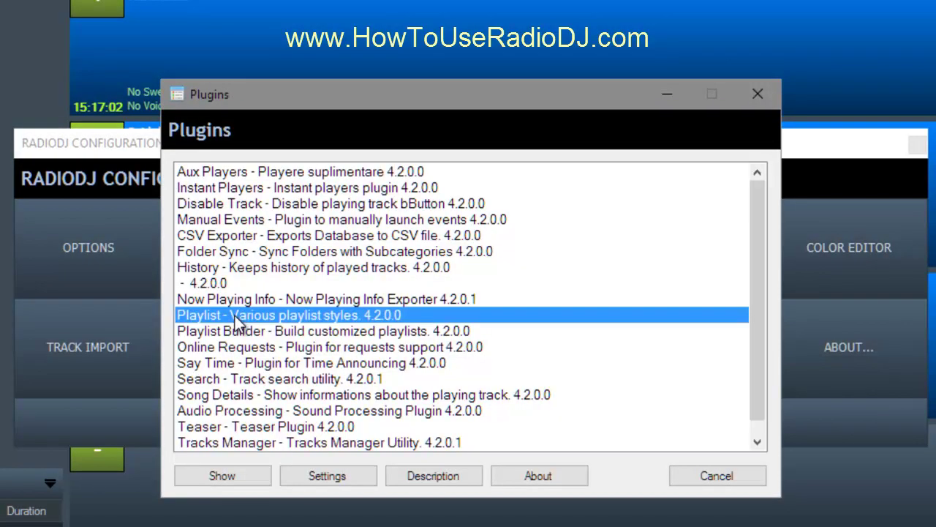
click(322, 471)
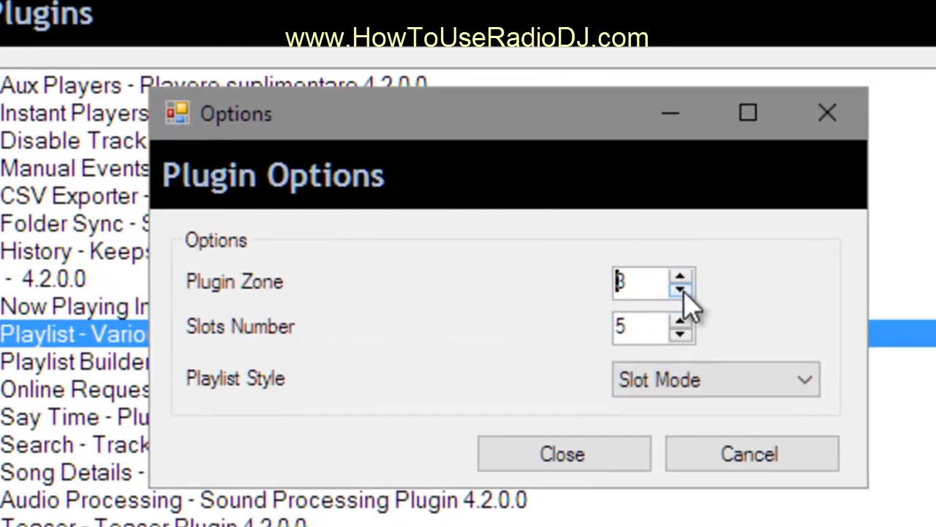
click(681, 292)
click(681, 291)
click(550, 461)
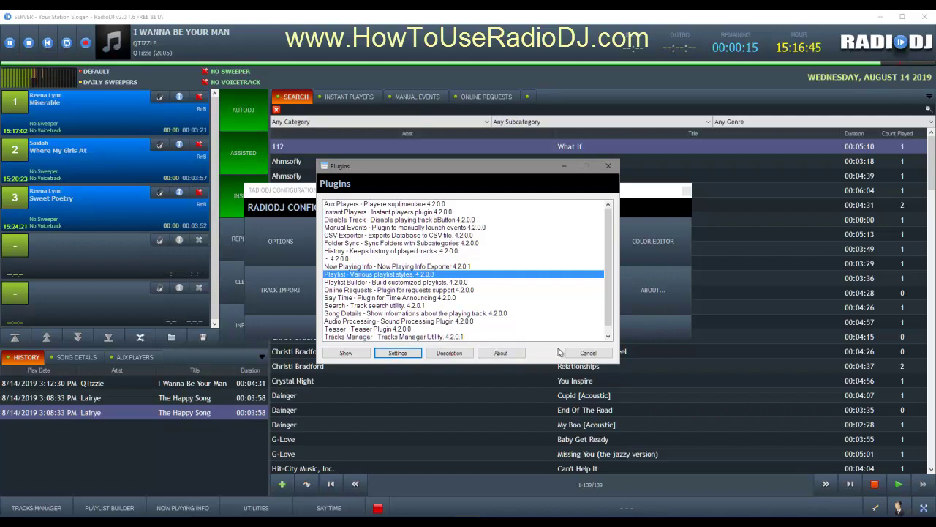
Set the Playlist plugin's slots number to 9 and close its options.
click(398, 353)
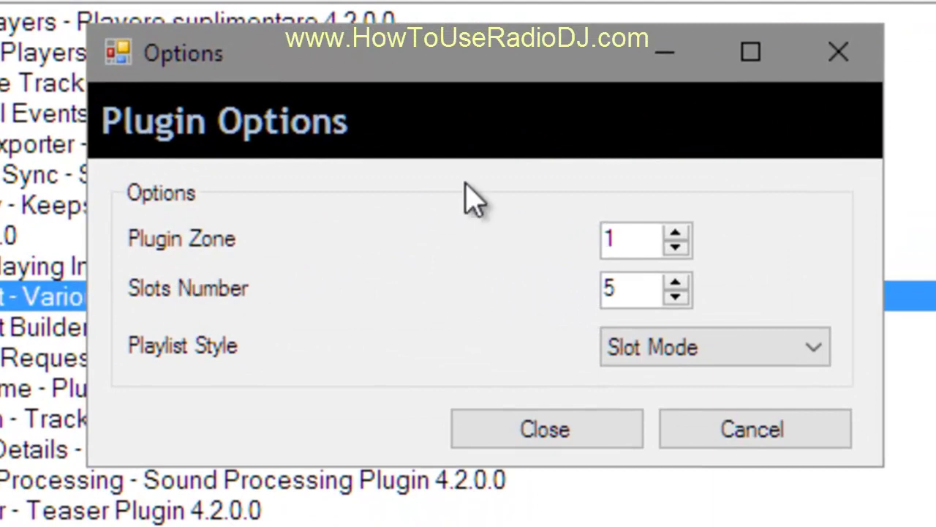
click(677, 284)
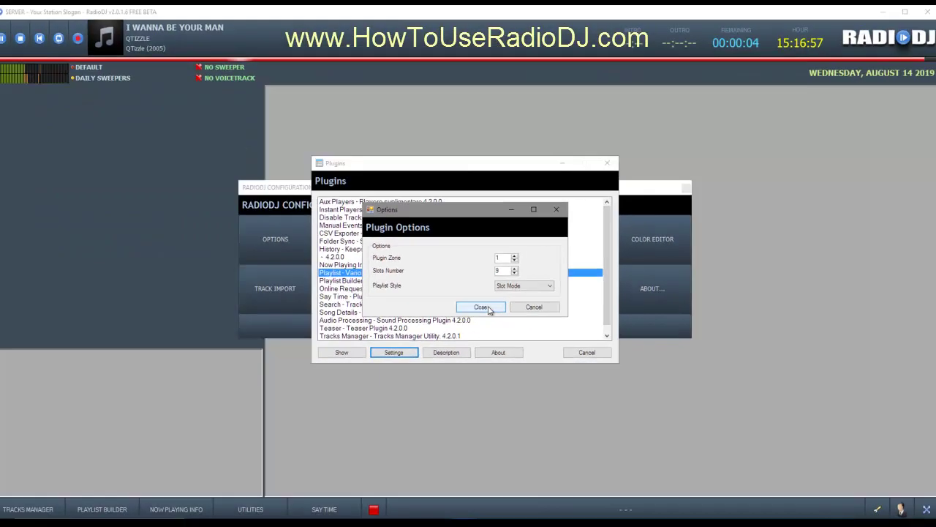
click(487, 308)
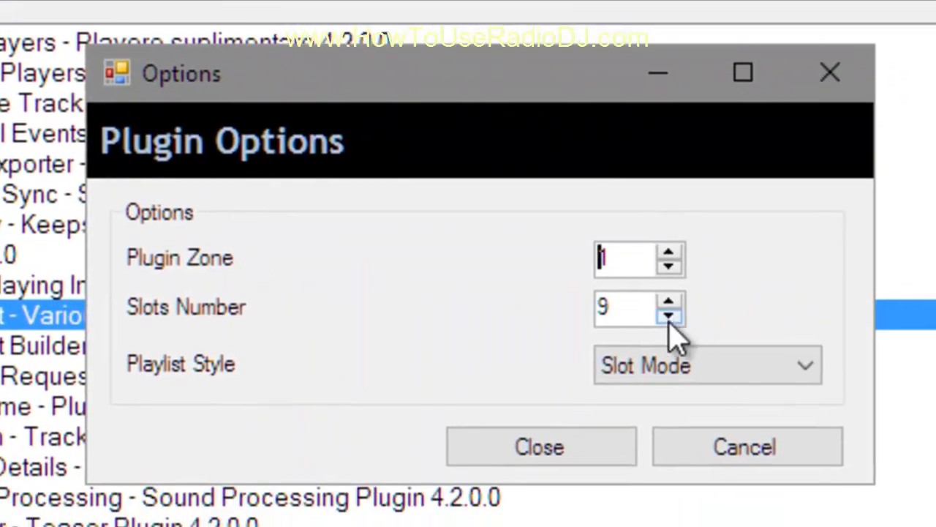
Set the Playlist plugin's slots number back to 5 and close its options.
click(669, 316)
click(669, 316)
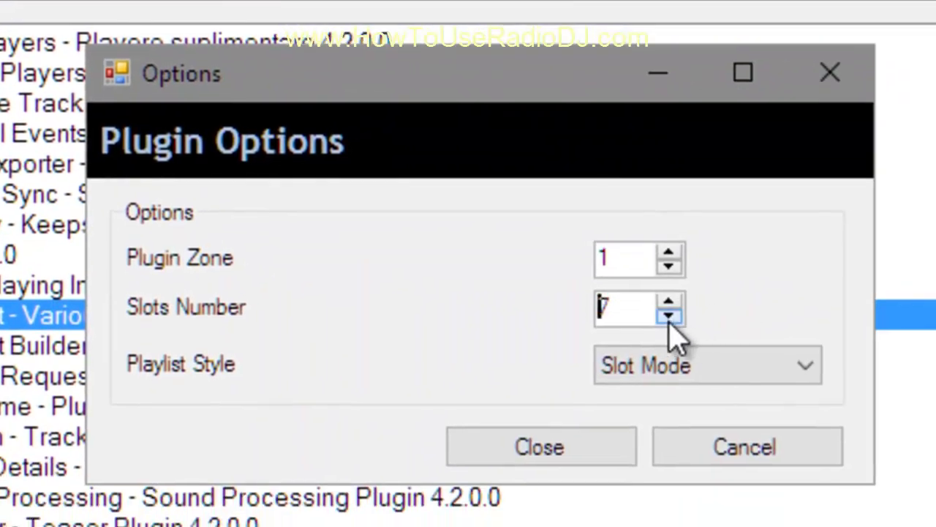
click(669, 316)
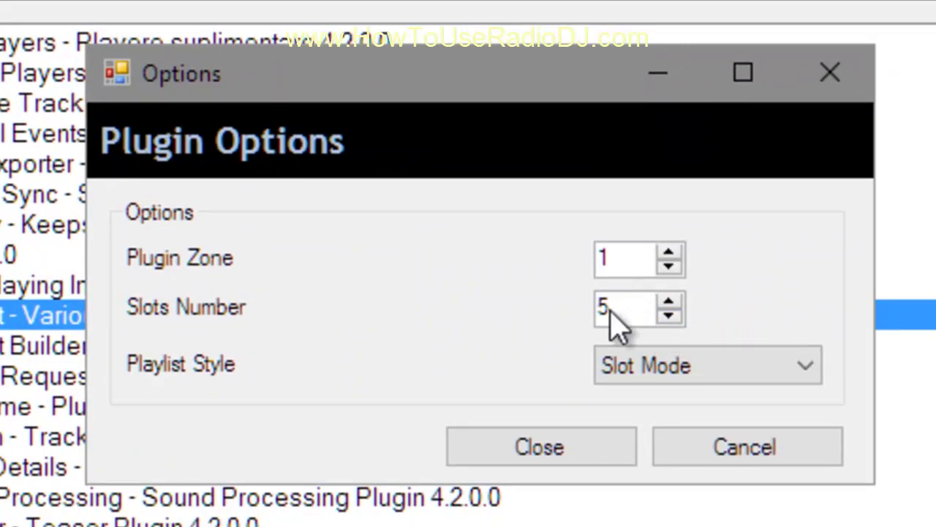
click(560, 453)
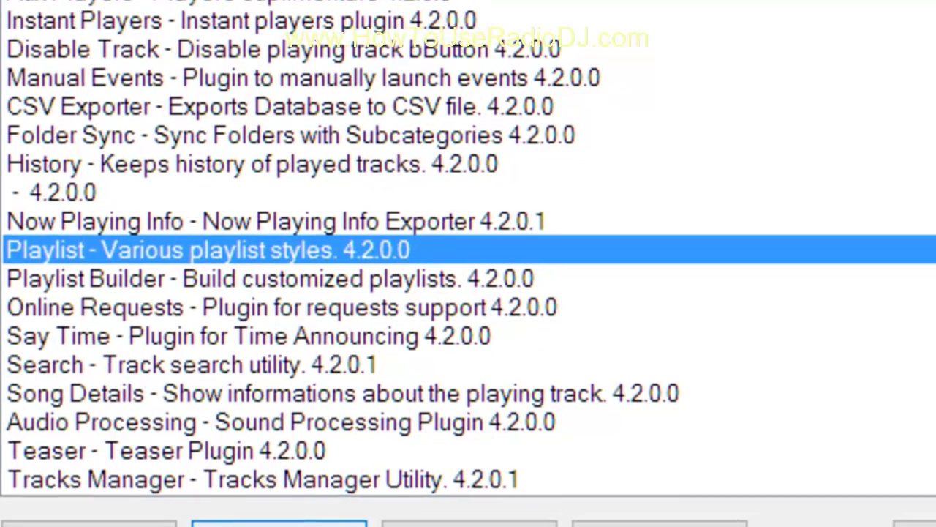
Change the Playlist plugin's playlist style to List Mode and close its options.
click(597, 523)
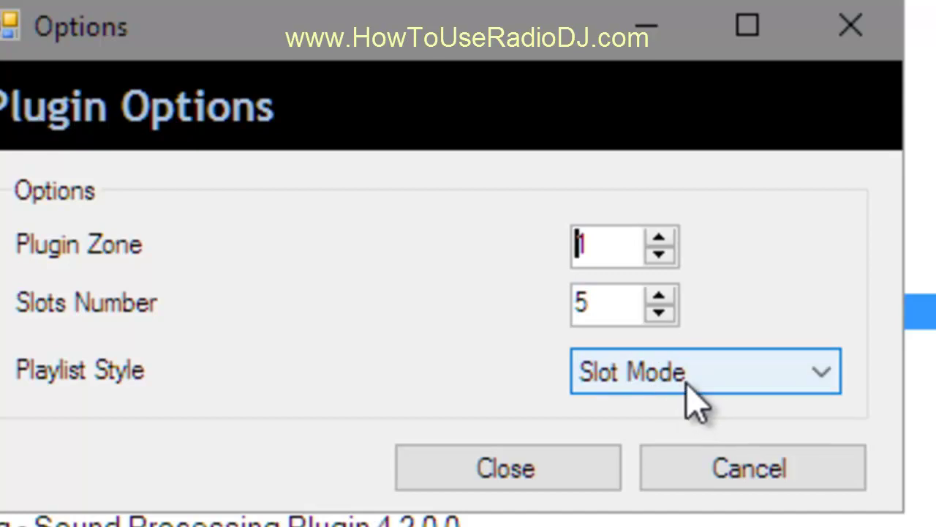
click(830, 377)
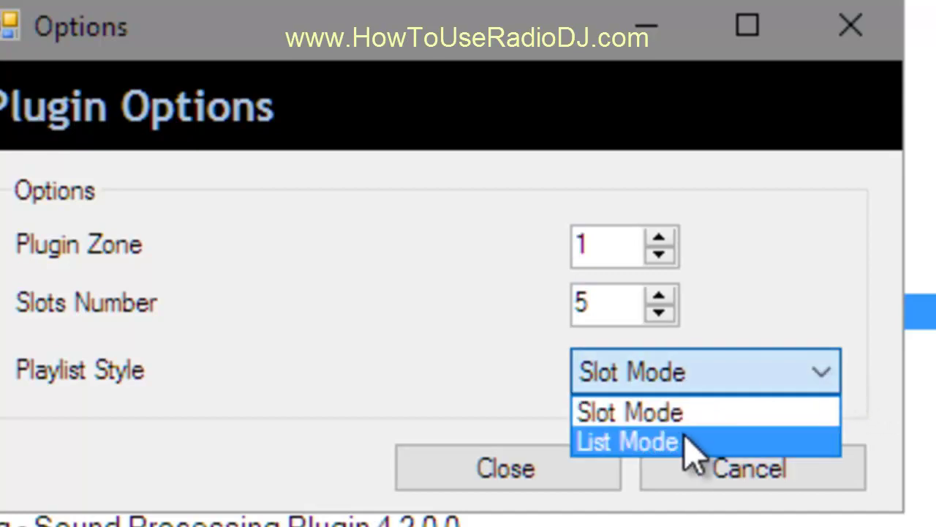
click(629, 441)
click(508, 468)
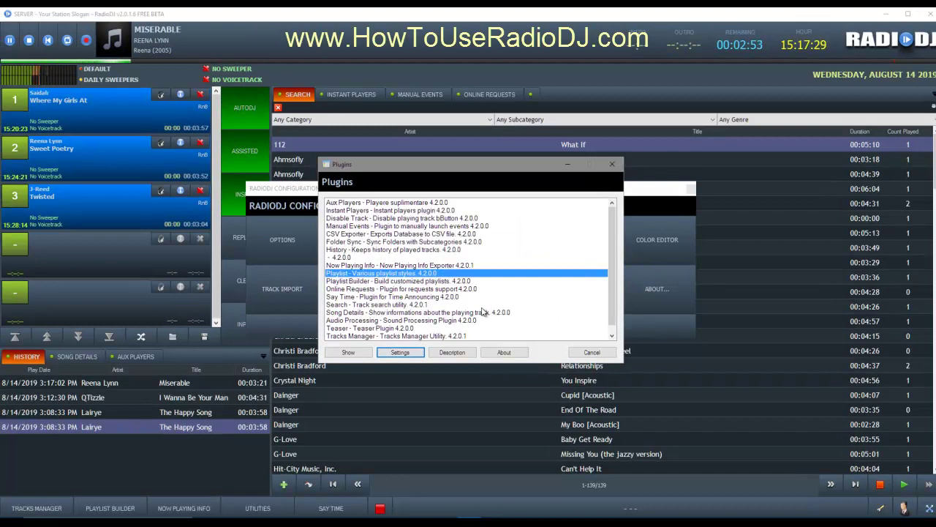
Close the plugin list and configuration windows, and exit the program, confirming the exit.
click(592, 351)
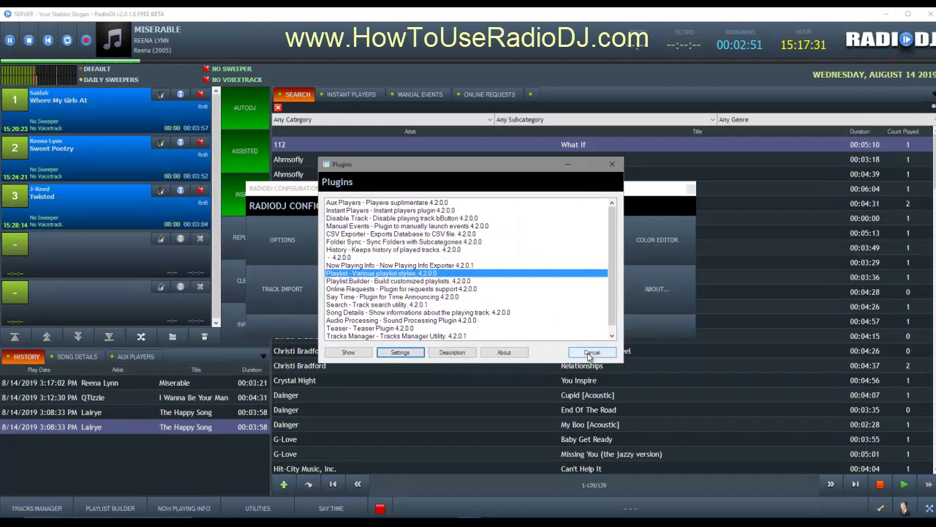
click(519, 331)
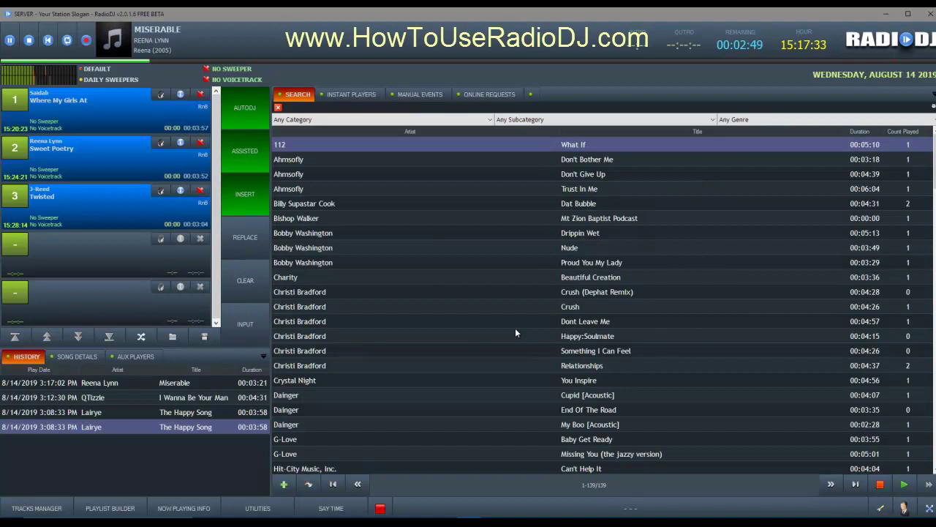
click(927, 14)
click(469, 295)
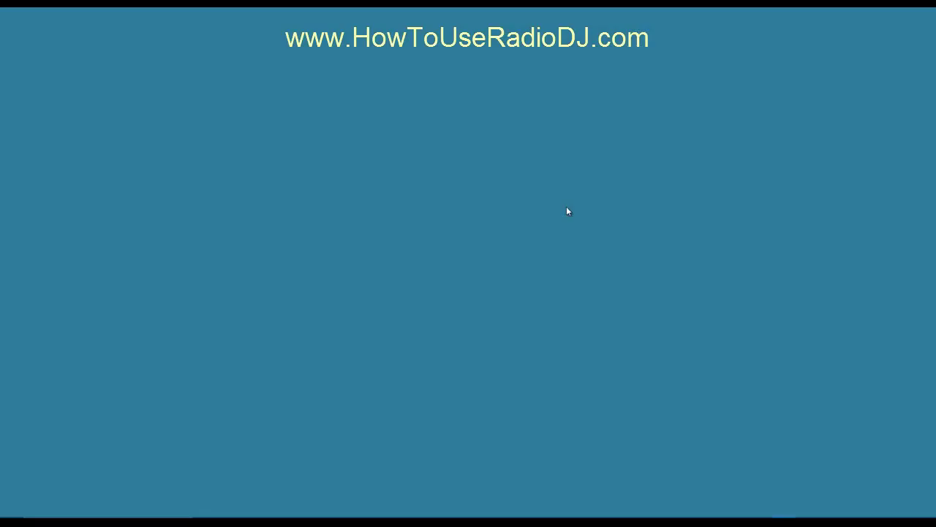
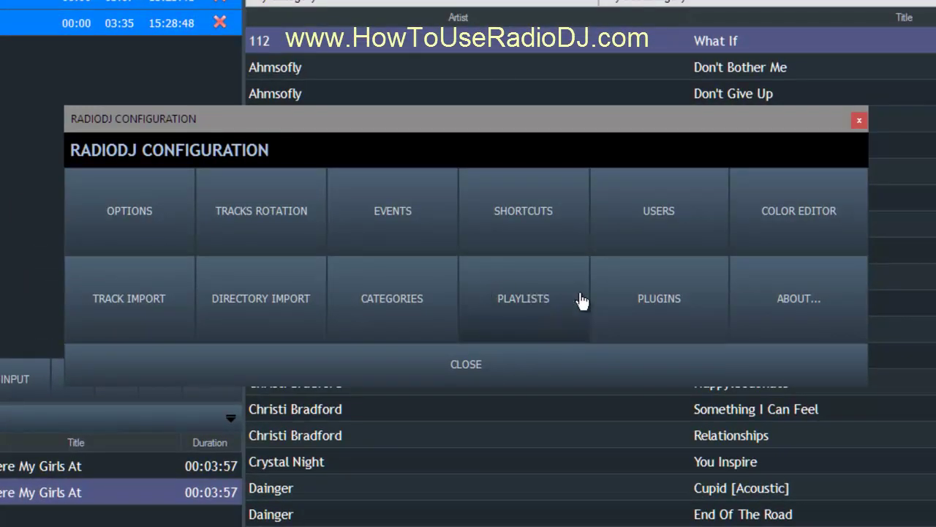
Set the Playlist plugin's slots number to 10 and close the plugin and configuration windows.
click(607, 304)
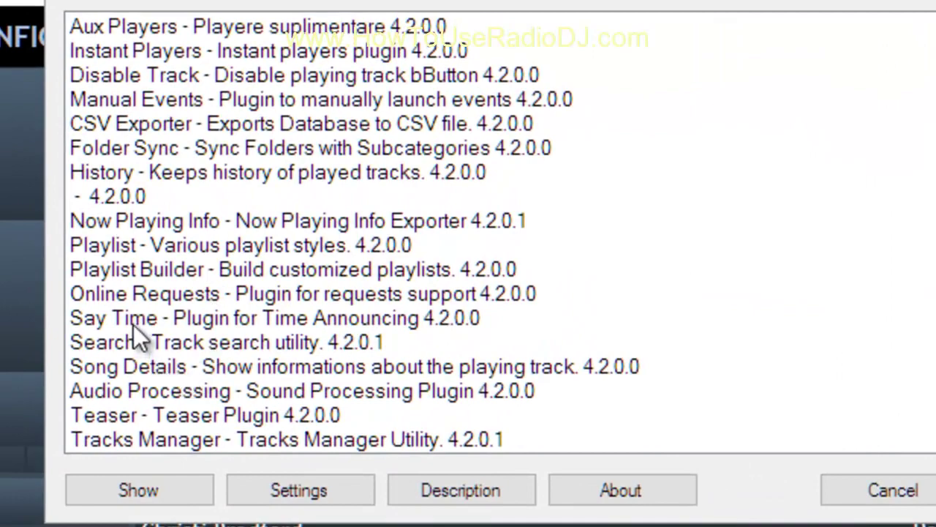
double_click(188, 246)
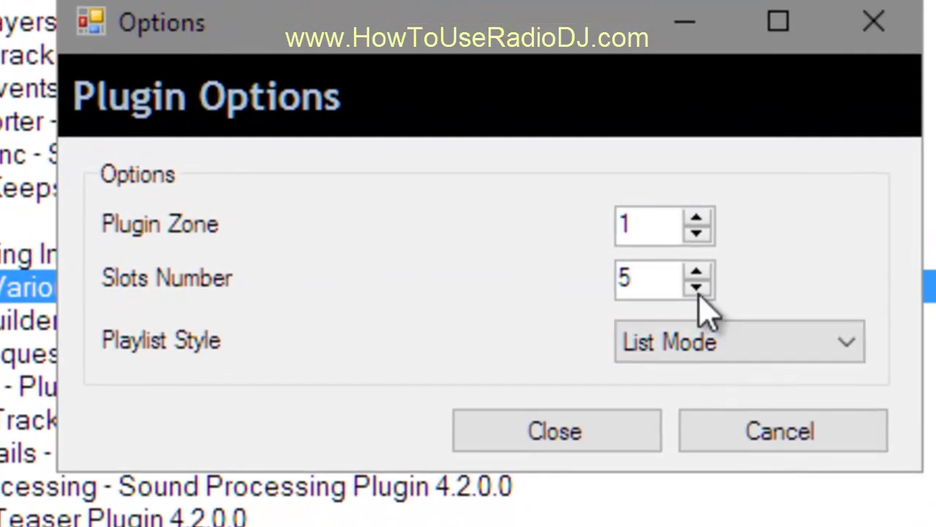
click(699, 273)
click(698, 273)
click(698, 274)
click(594, 439)
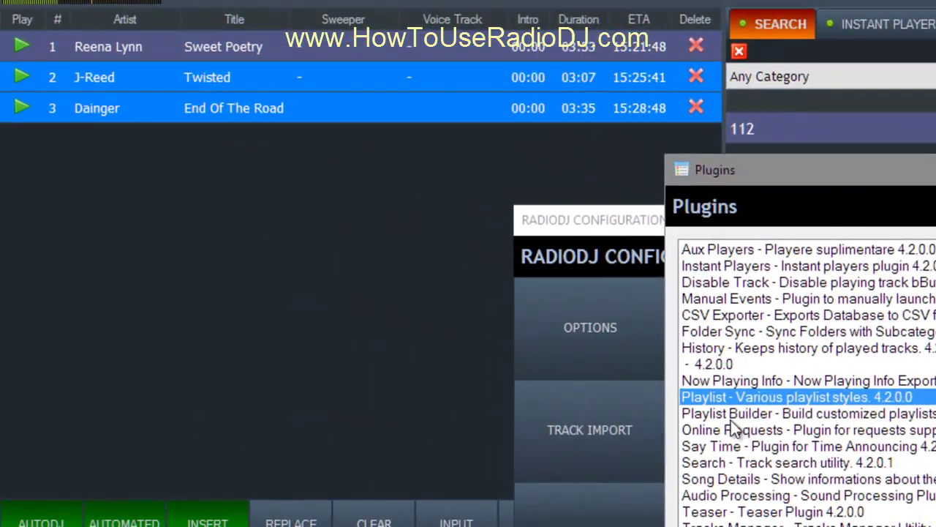
key(Escape)
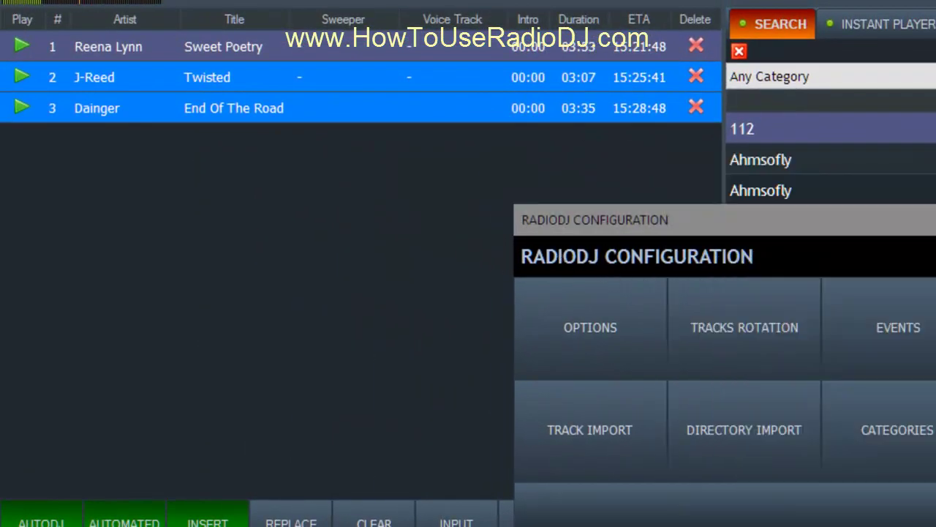
key(Escape)
Add the tracks Crush, My Boo [Acoustic] and Trust In Me from the search results to the playlist.
drag(782, 467, 512, 343)
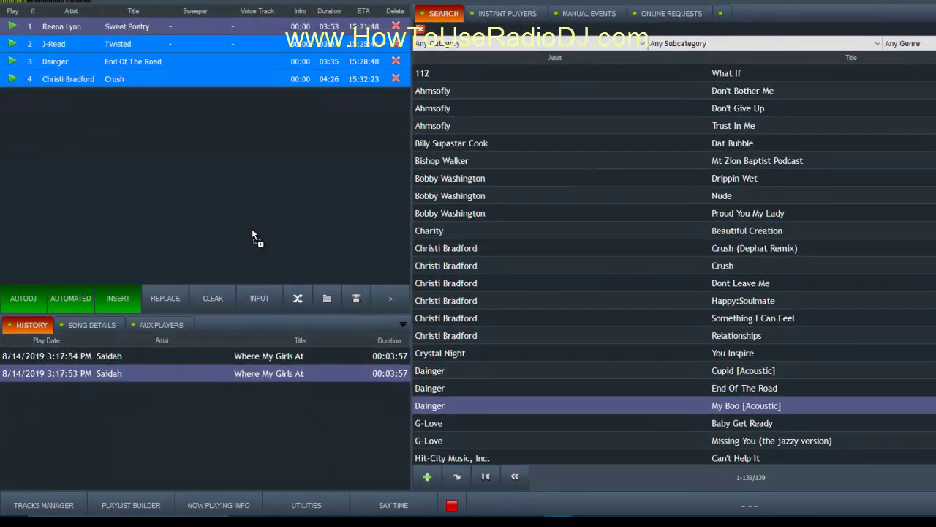
drag(252, 234, 211, 198)
drag(697, 132, 285, 202)
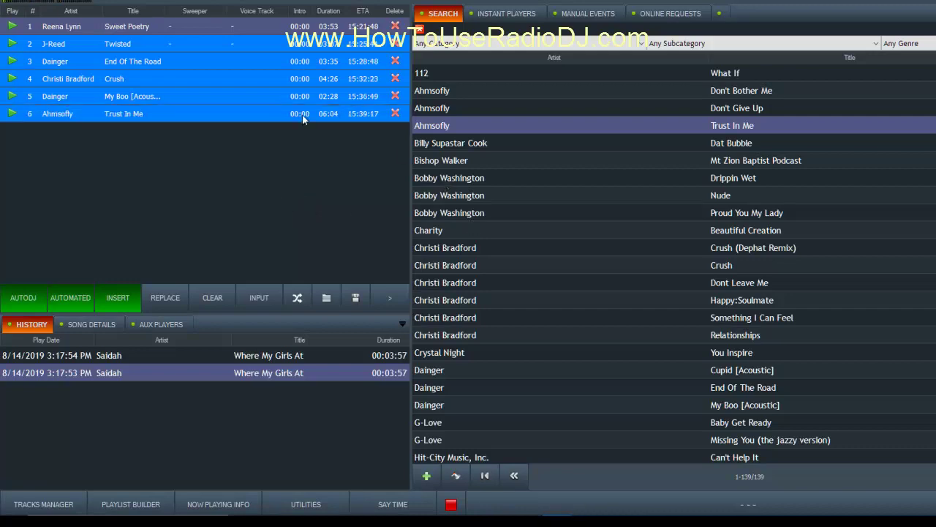
Open and close the sweeper track list for Twisted, and start playing My Boo [Acoustic] from the playlist.
double_click(177, 47)
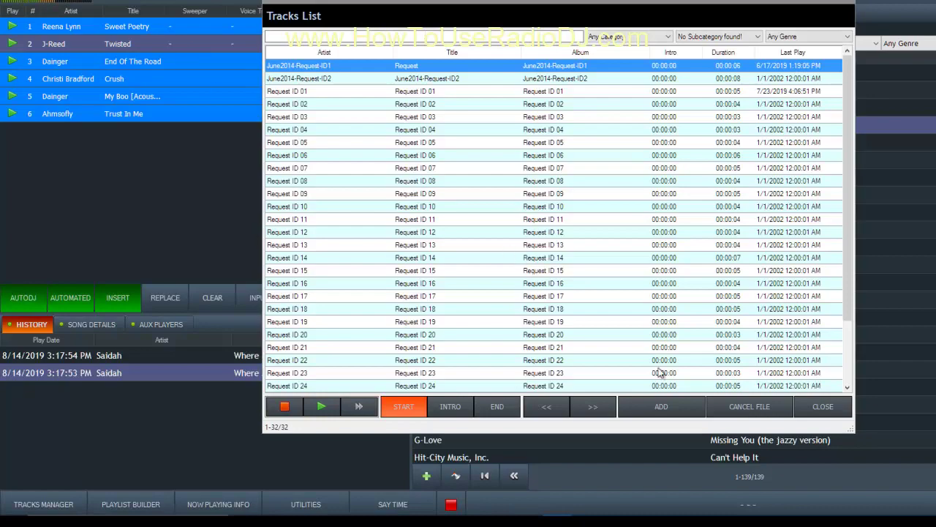
click(822, 406)
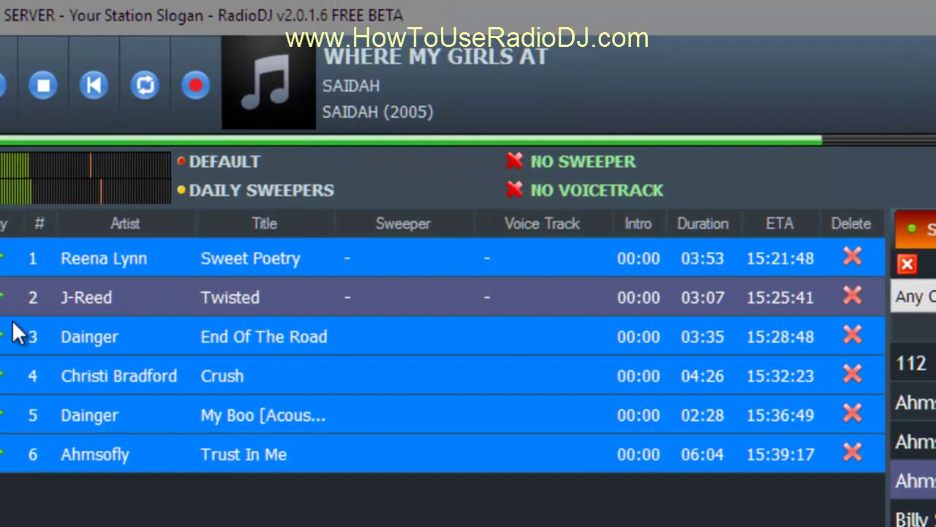
double_click(1, 430)
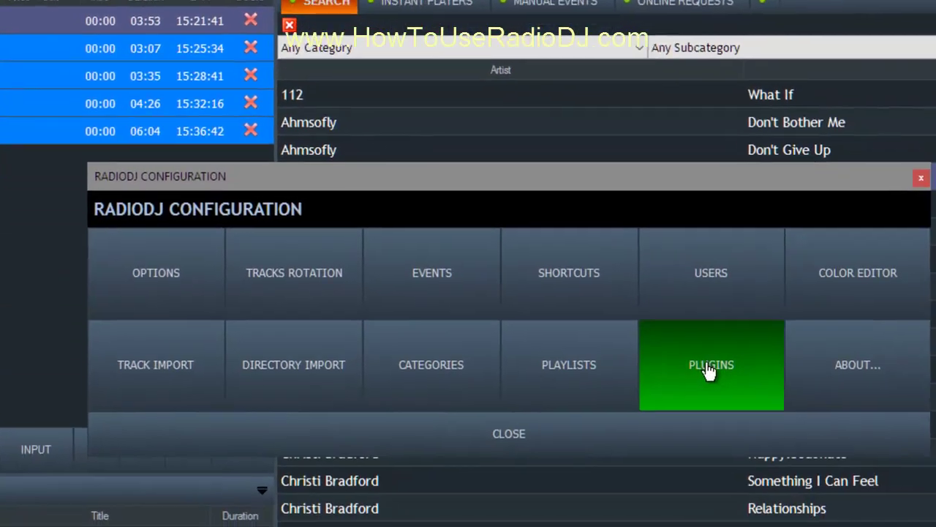
Set the Playlist plugin's style back to Slot Mode, lower its slots number and close its options.
click(711, 369)
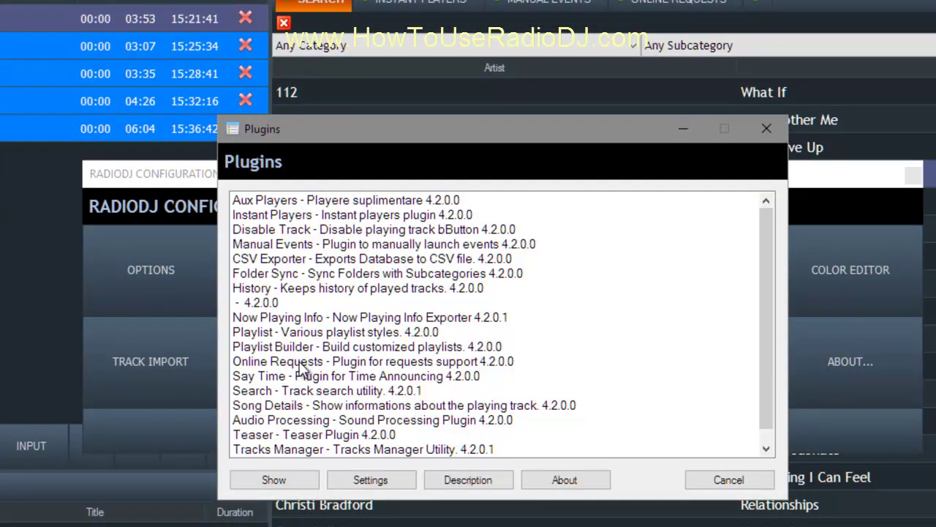
double_click(318, 331)
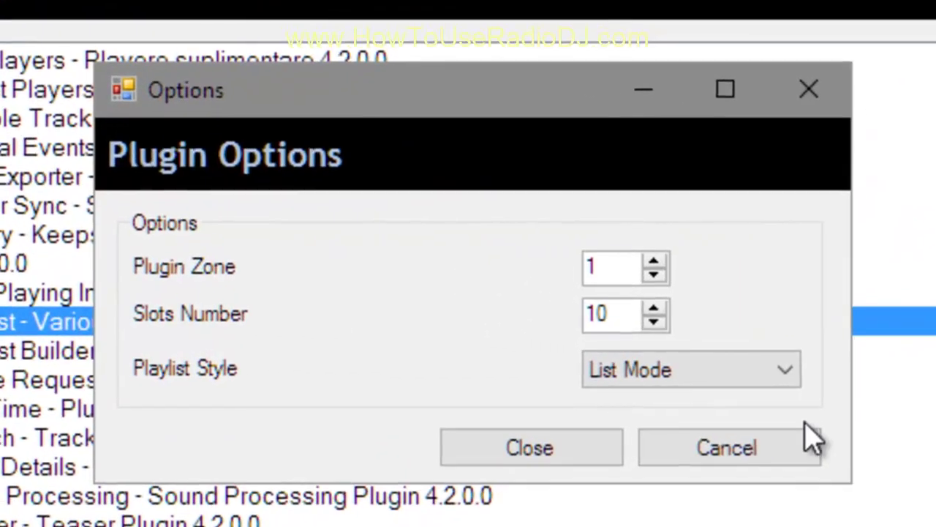
click(643, 373)
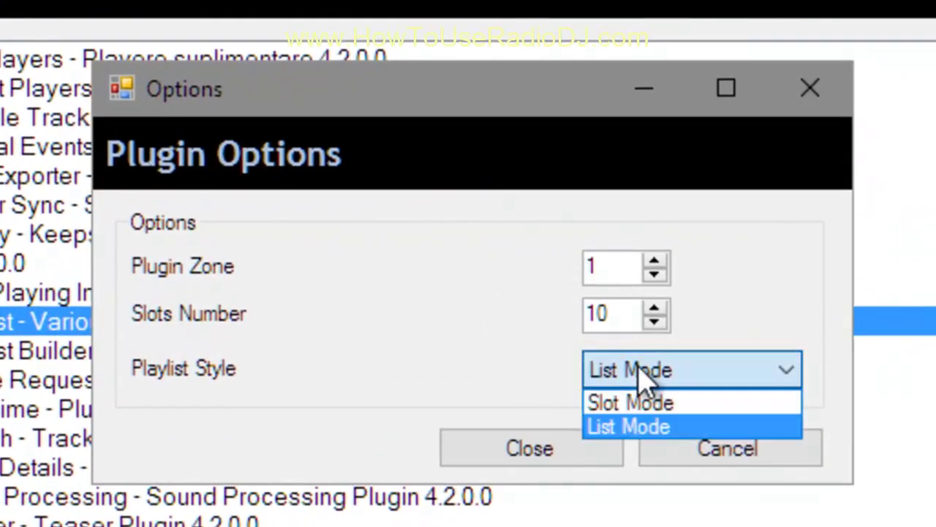
click(637, 403)
click(655, 323)
click(655, 323)
click(655, 323)
click(655, 323)
click(581, 454)
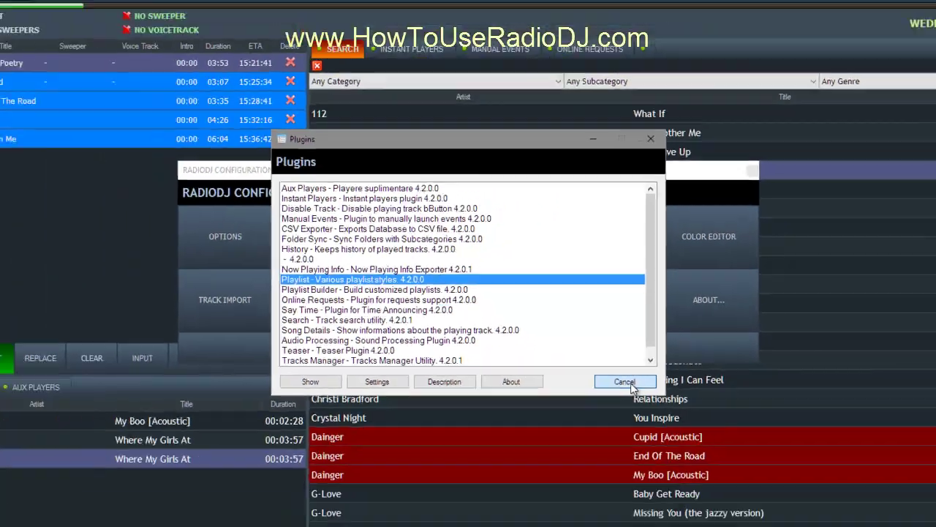
Close the remaining plugin and configuration windows, and exit the program to apply the Slot Mode setting.
click(622, 441)
click(477, 329)
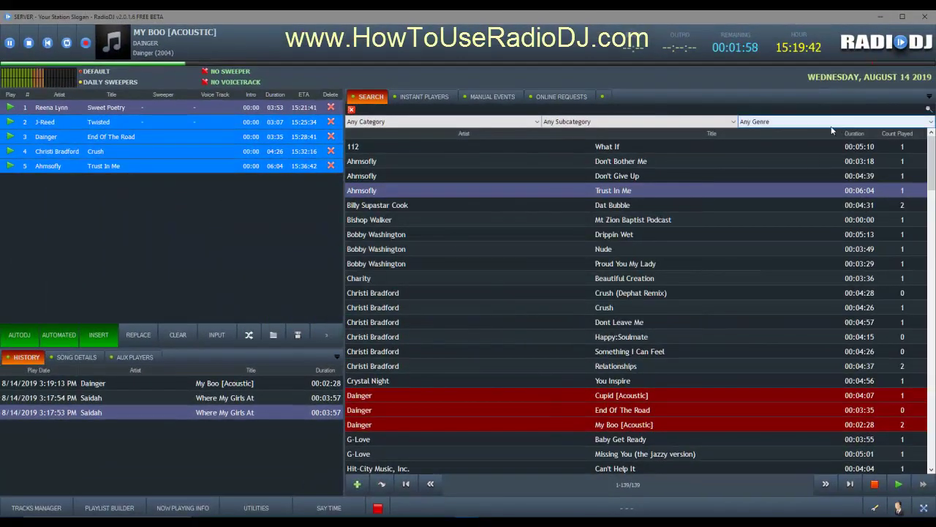
click(923, 16)
click(465, 300)
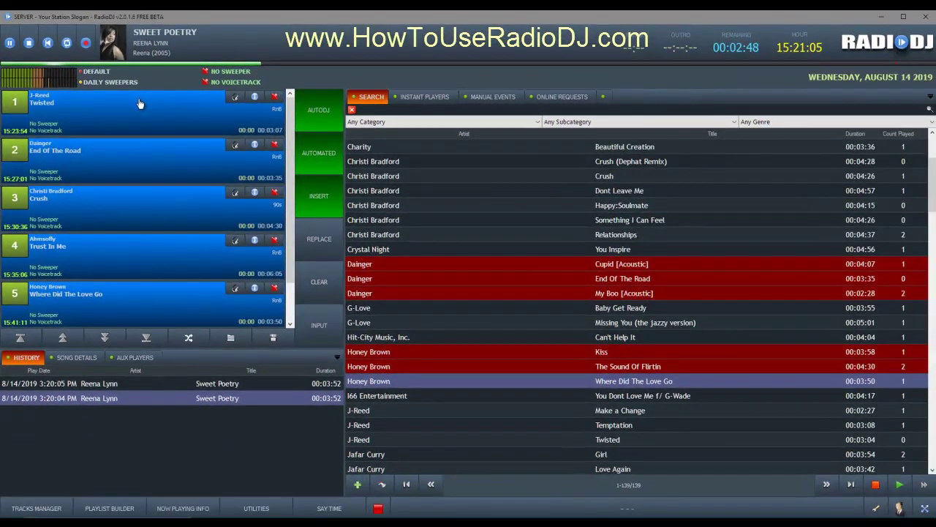
Open the track editor for Twisted in the first playlist slot and examine its details, sweepers and comments.
double_click(139, 103)
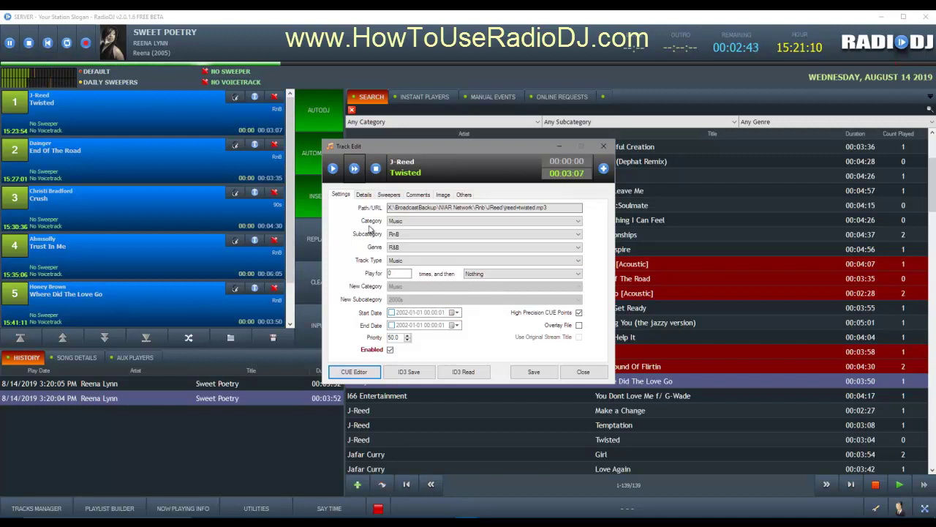
click(364, 194)
click(388, 195)
click(418, 194)
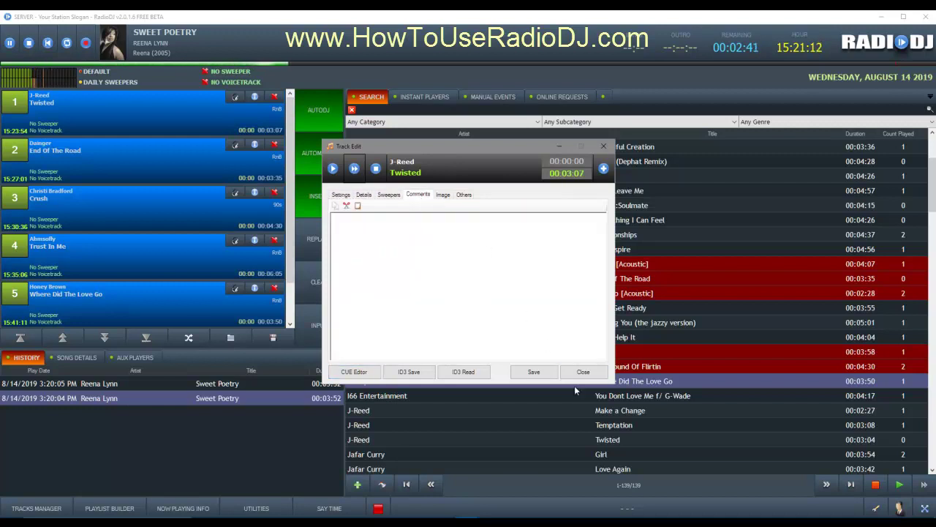
View Twisted's image before closing the track editor, and choose Request ID 03 from the tracks list.
click(443, 194)
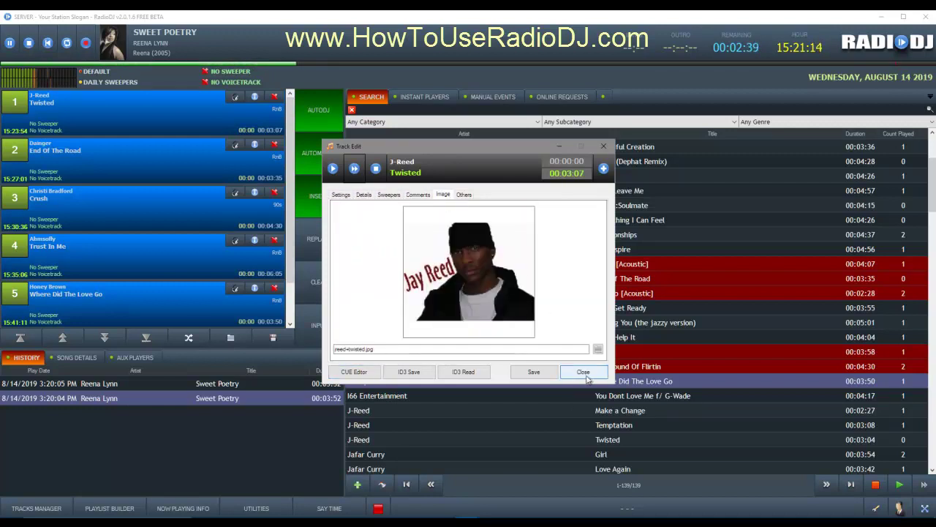
click(583, 372)
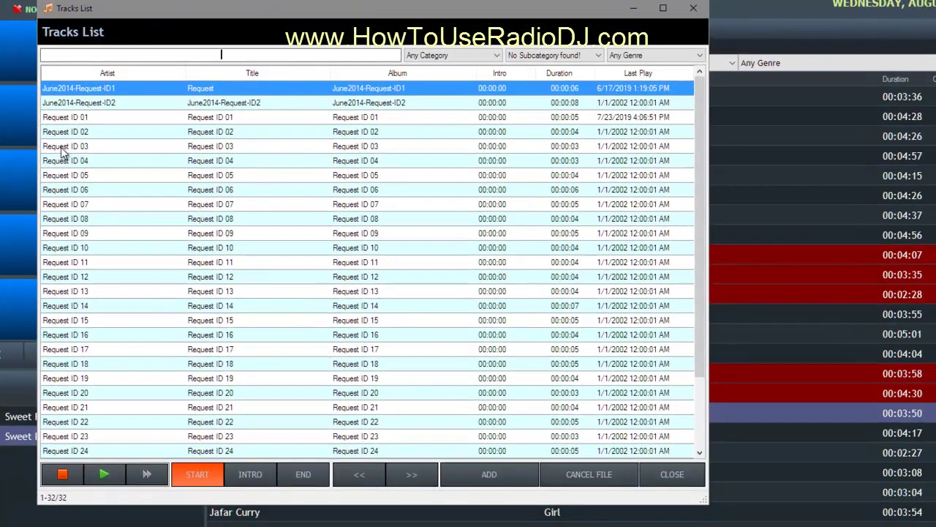
double_click(63, 147)
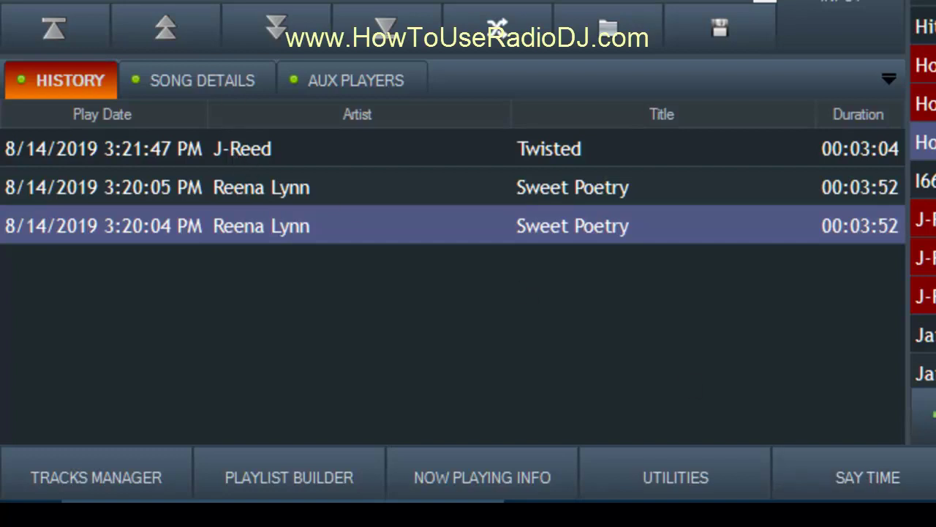
Narrow the playlist and history area beside the track library, and fine-tune the divider between them.
click(880, 483)
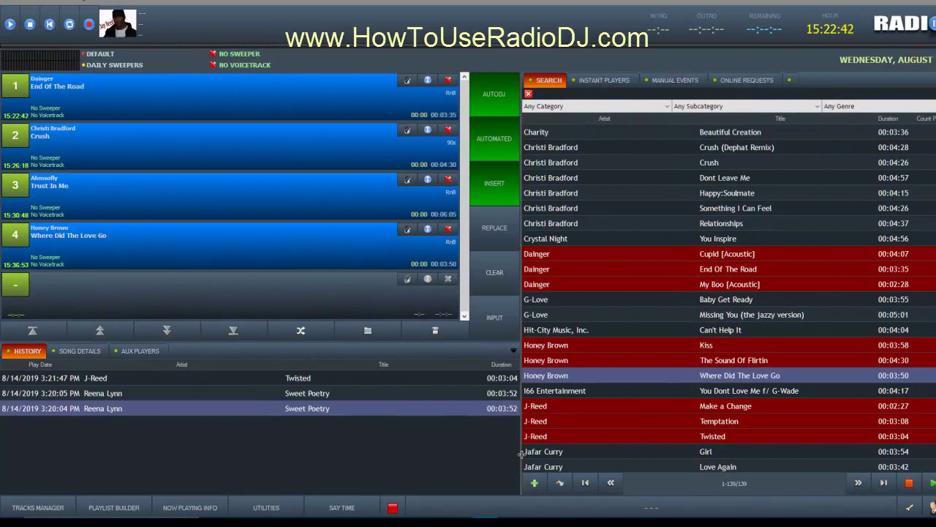
drag(522, 455, 357, 448)
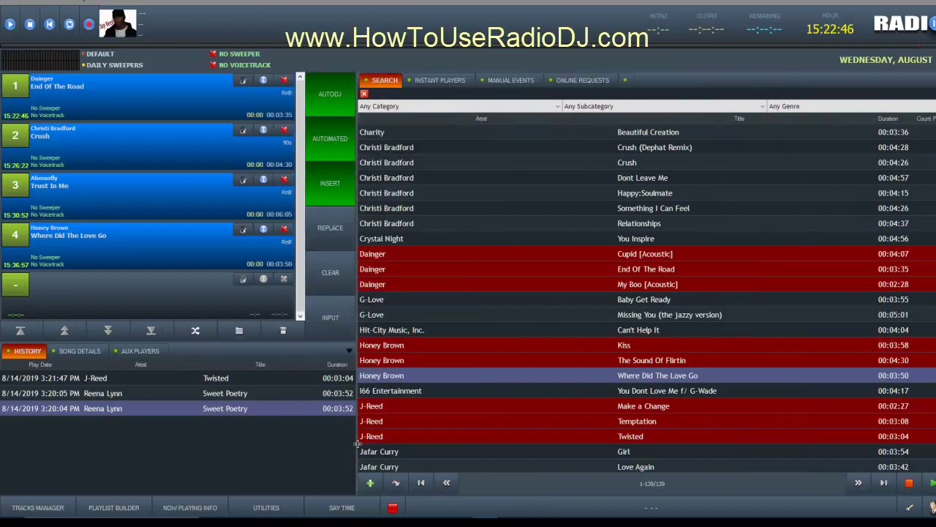
drag(357, 442, 382, 446)
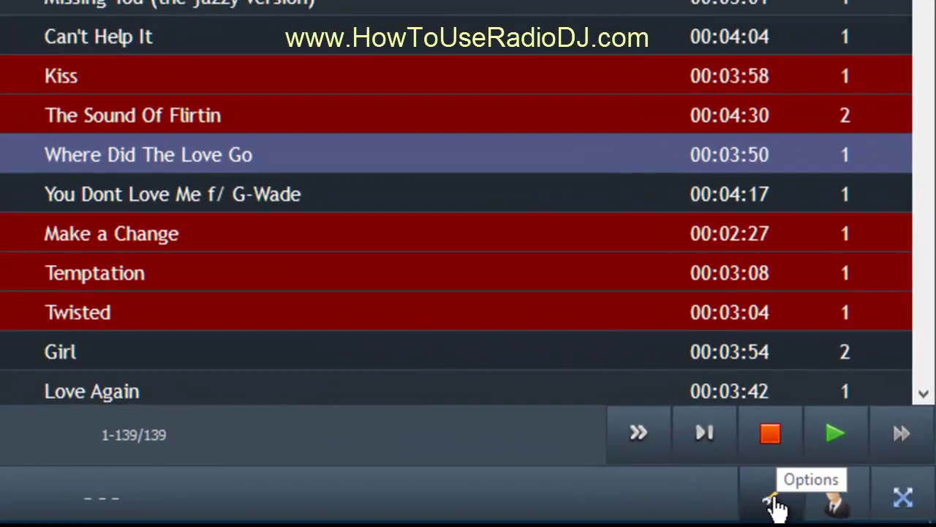
Remove Say Time from the shortcut buttons in the other settings, save, and review the settings again.
click(773, 502)
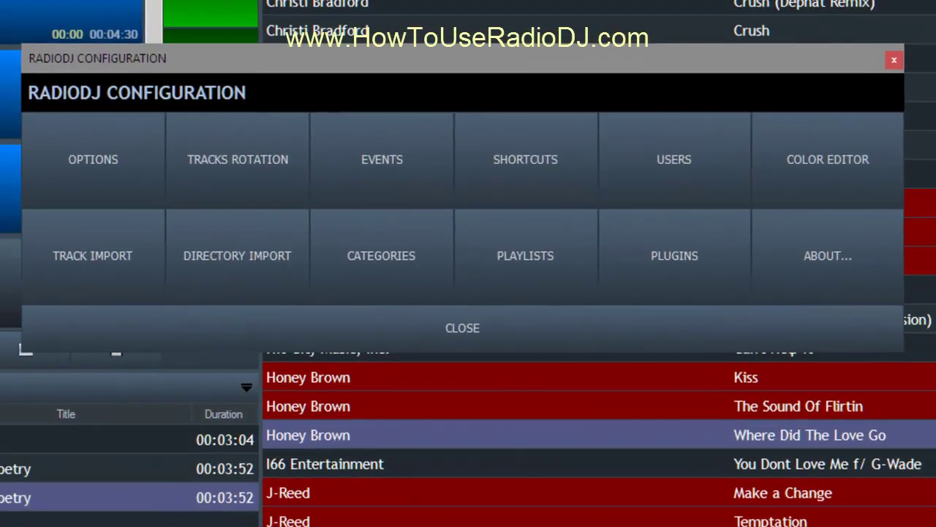
click(98, 168)
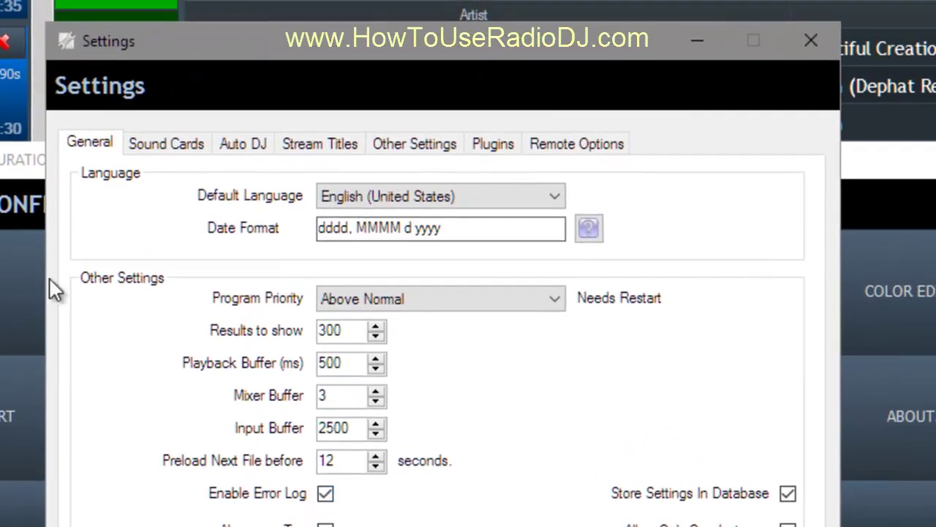
click(166, 144)
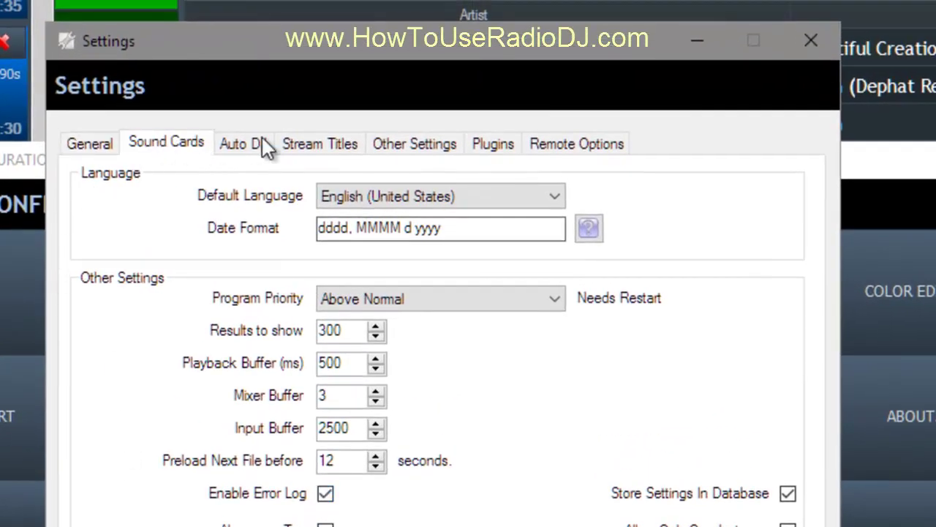
click(263, 138)
click(316, 141)
click(410, 147)
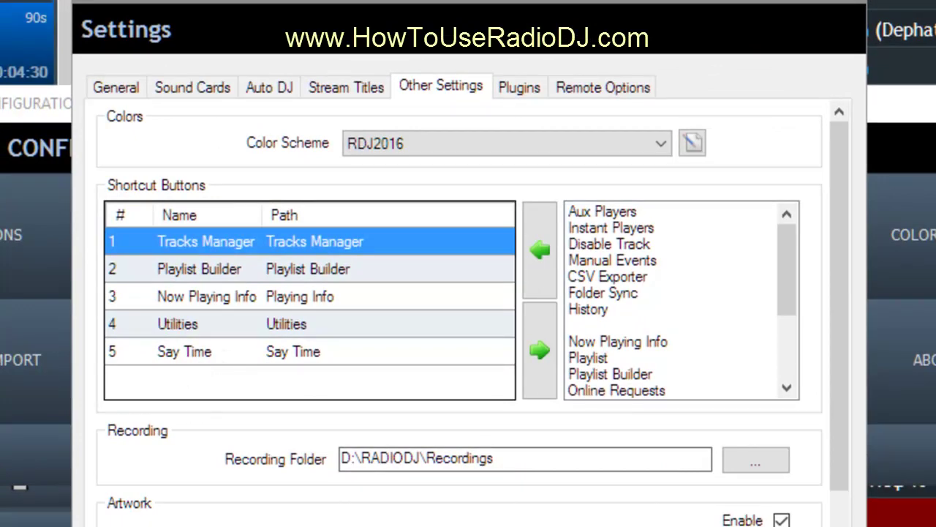
click(183, 353)
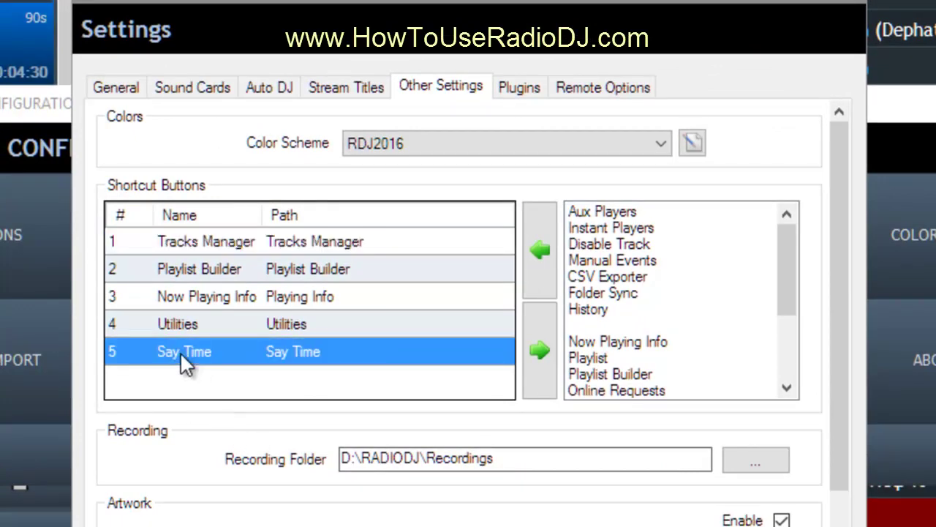
click(535, 347)
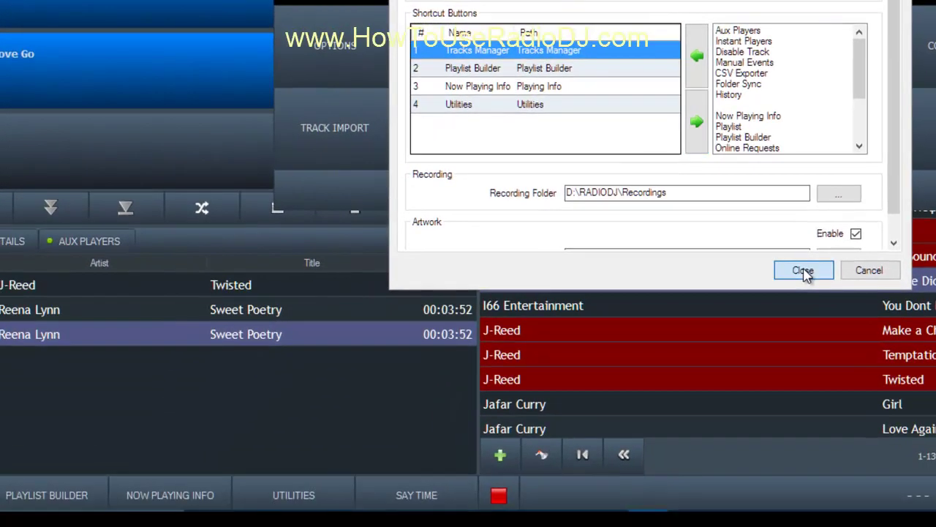
click(803, 271)
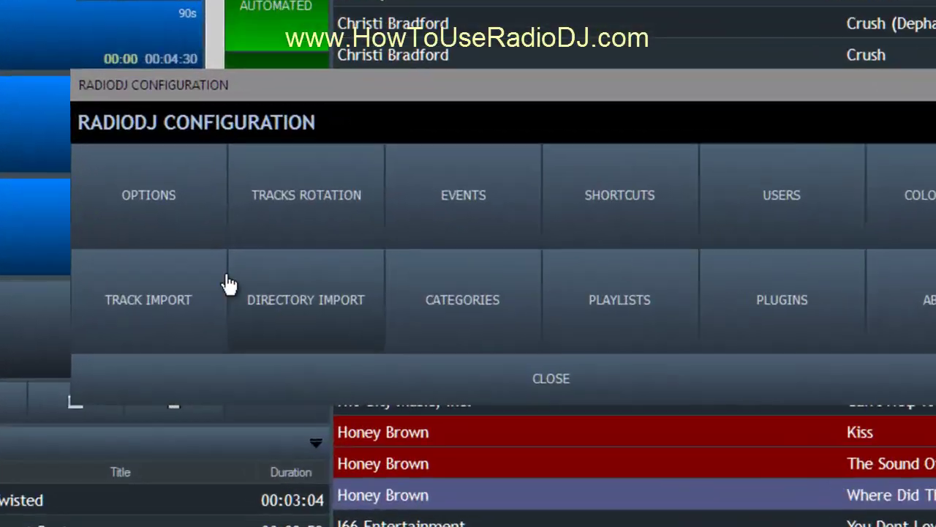
click(289, 243)
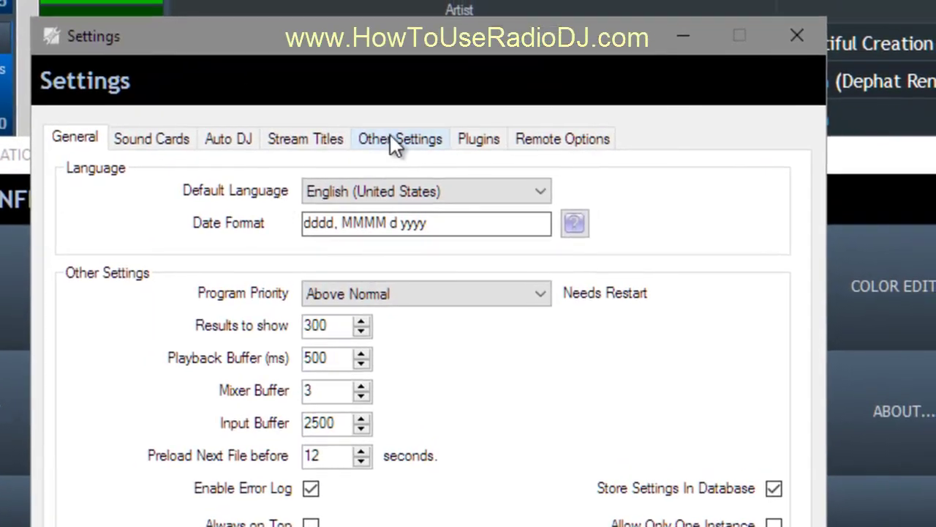
click(407, 139)
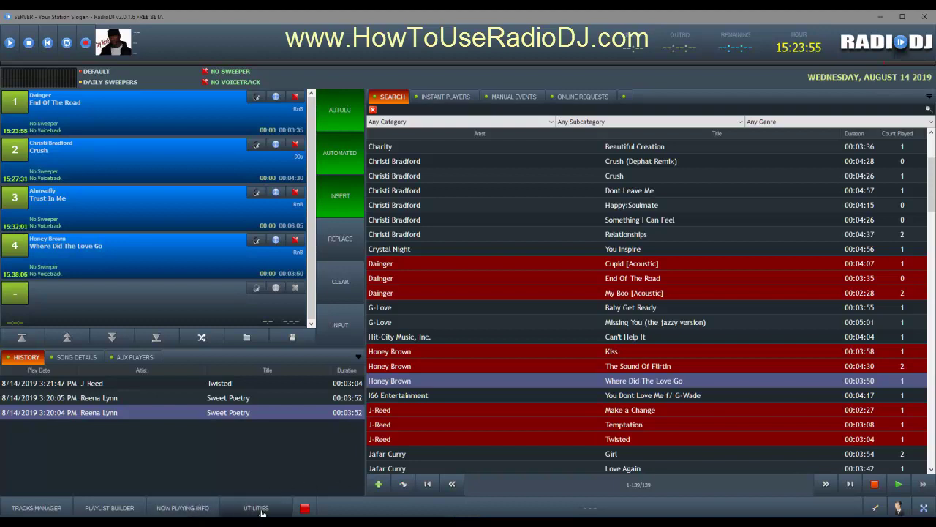
Add CSV Exporter, Folder Sync and History to the shortcut buttons in the other settings, and close the configuration.
click(876, 507)
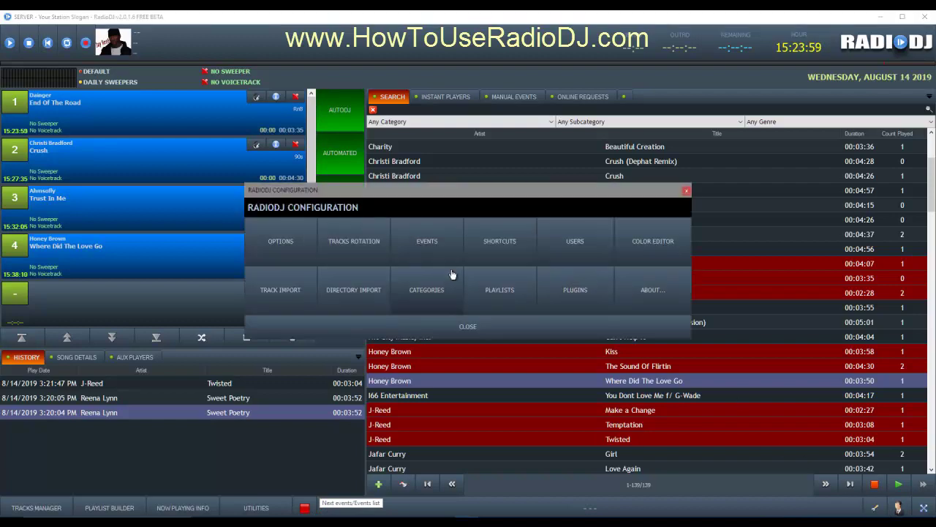
click(307, 250)
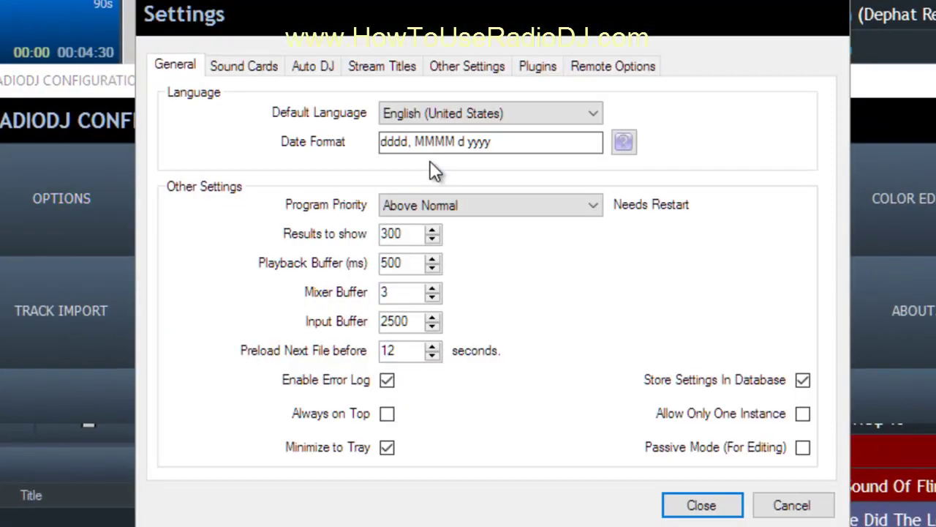
click(465, 66)
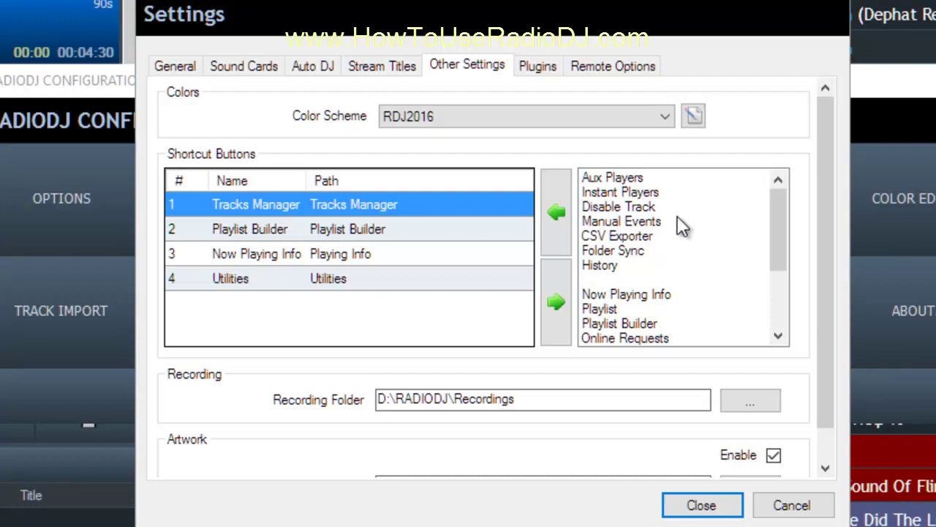
click(645, 234)
click(559, 211)
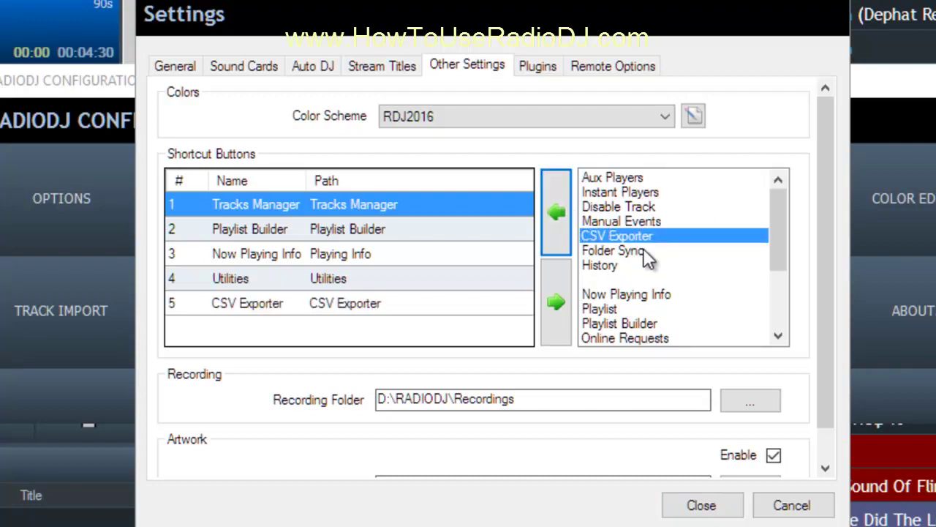
click(643, 249)
click(555, 206)
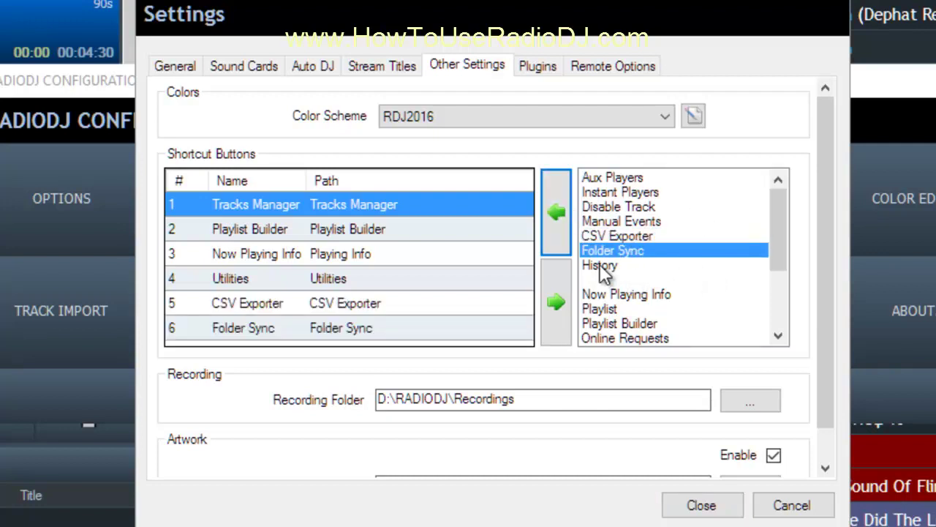
click(601, 265)
click(549, 232)
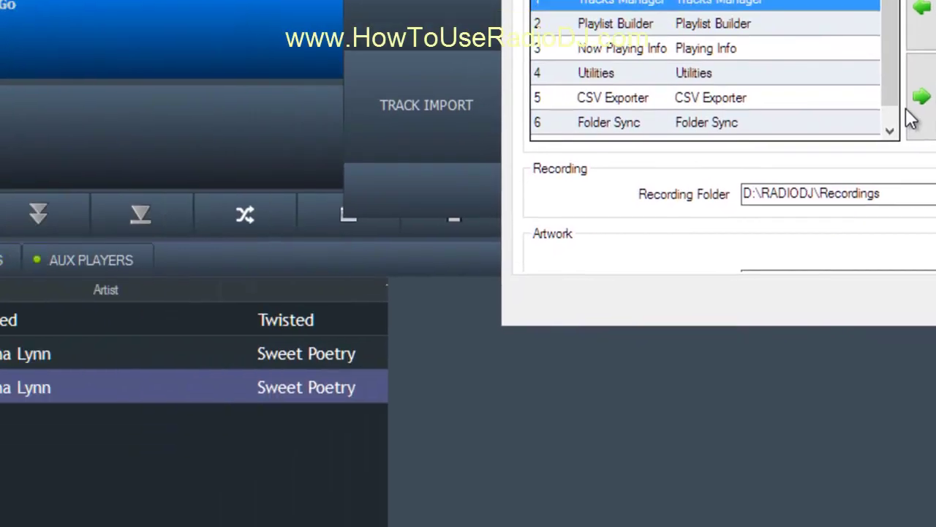
click(707, 502)
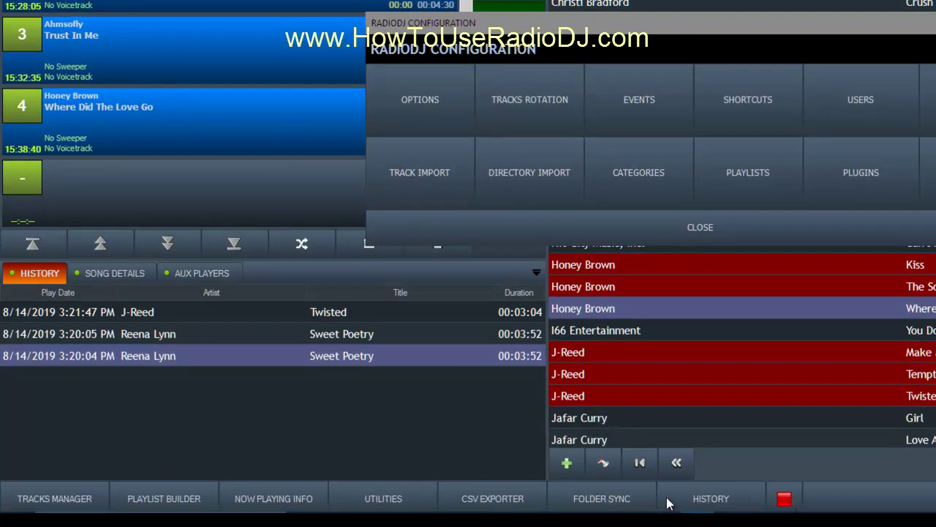
click(700, 232)
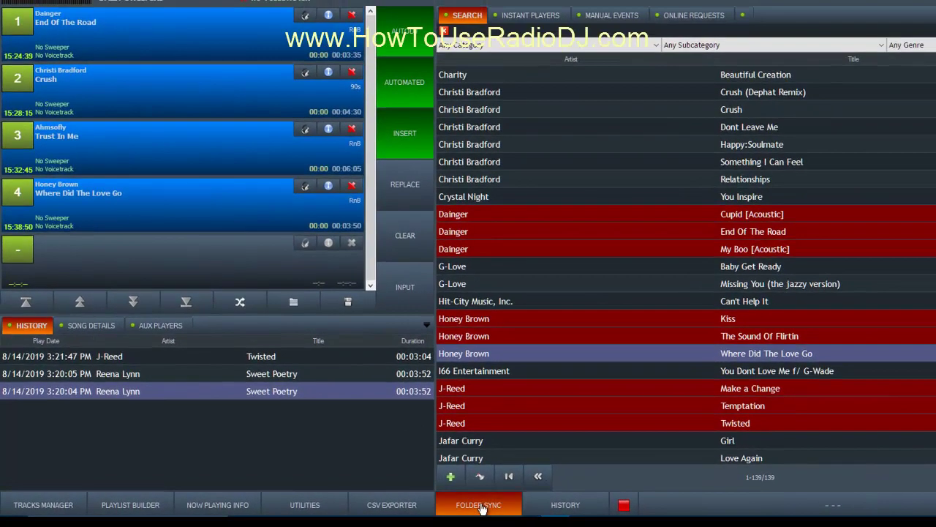
Open and close the Folder Sync and CSV Exporter windows through their new shortcut buttons.
click(607, 498)
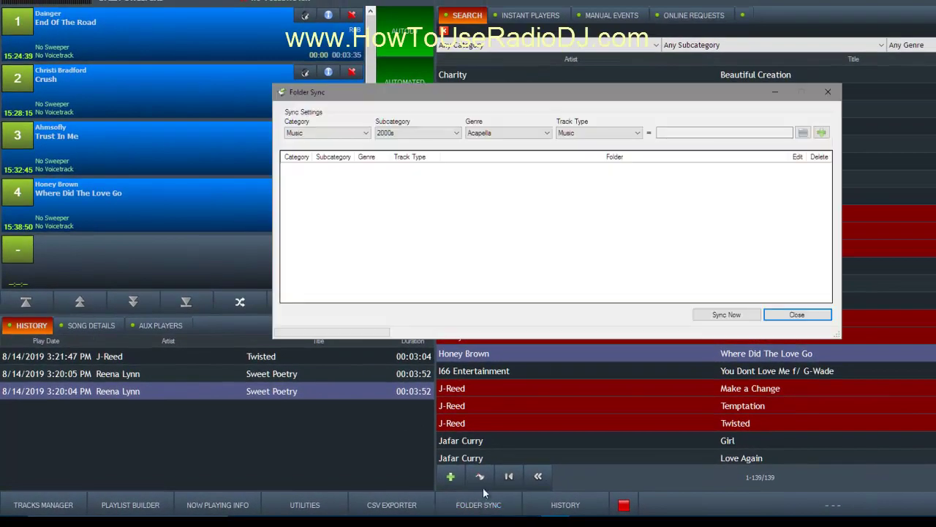
click(814, 318)
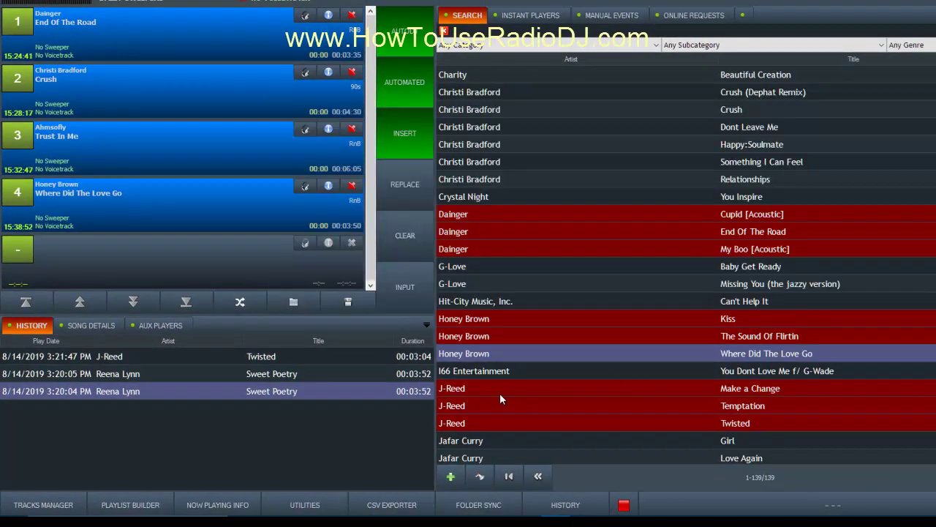
click(398, 505)
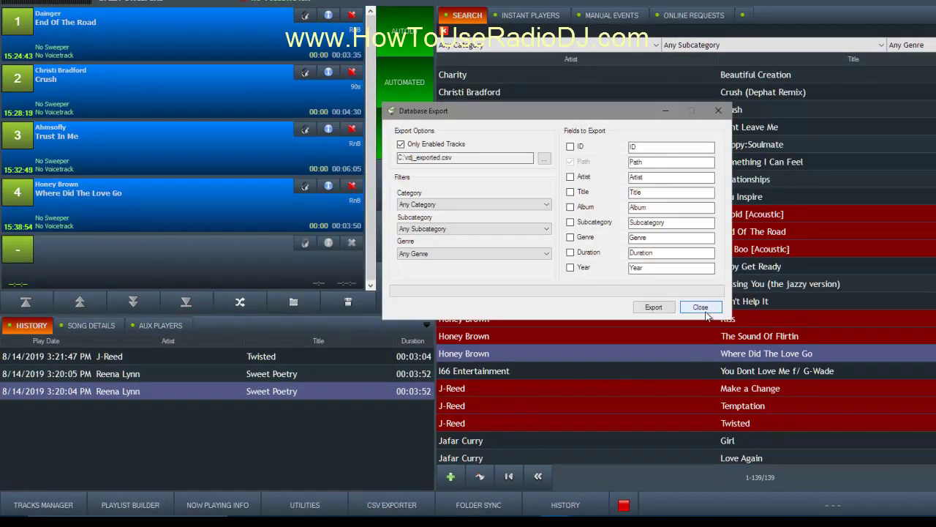
click(703, 308)
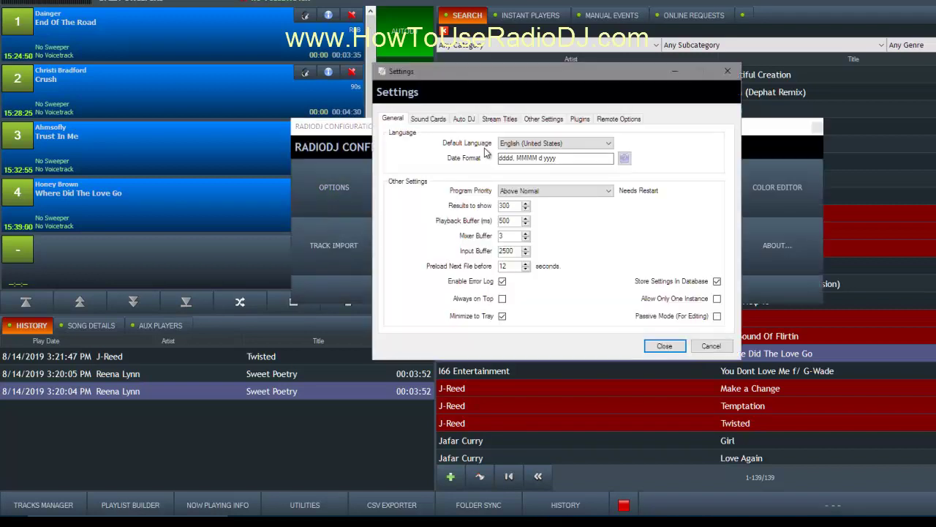
Remove Folder Sync and History from the shortcut buttons in the other settings.
click(552, 119)
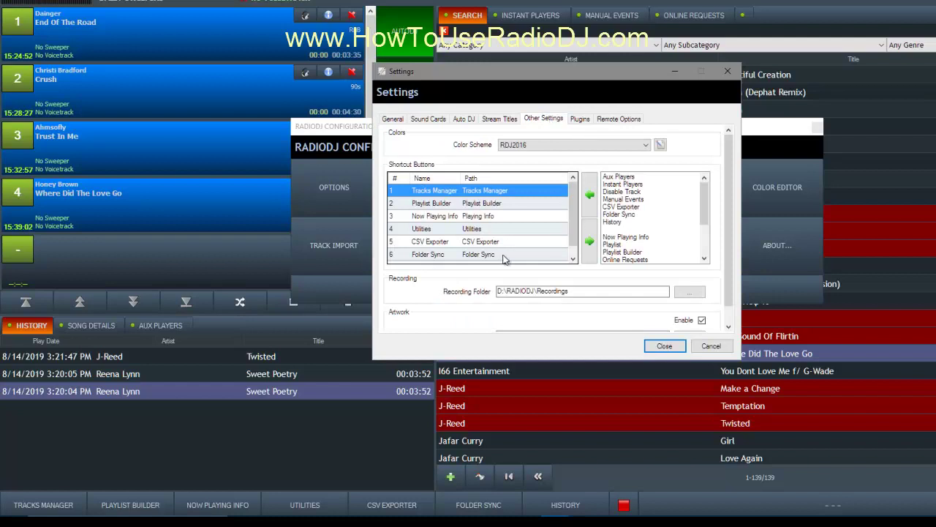
click(451, 254)
scroll(452, 256, down, 1)
click(452, 254)
click(589, 242)
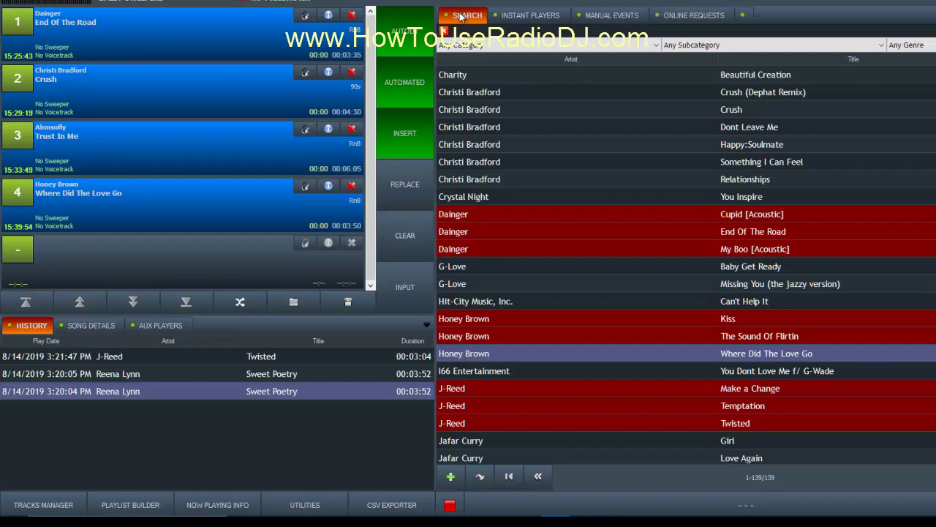
Move the Search tab behind Instant Players, and place the Online Requests tab first in the row.
drag(465, 13, 505, 17)
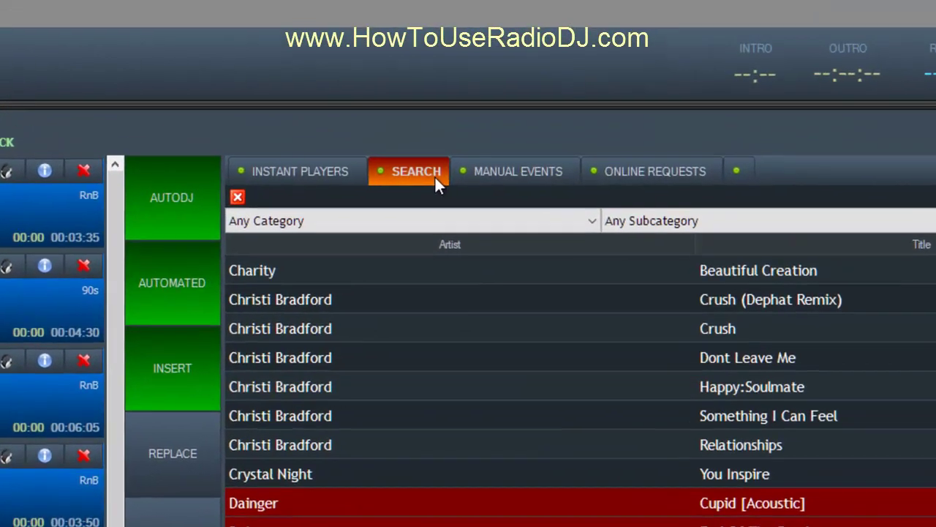
click(308, 176)
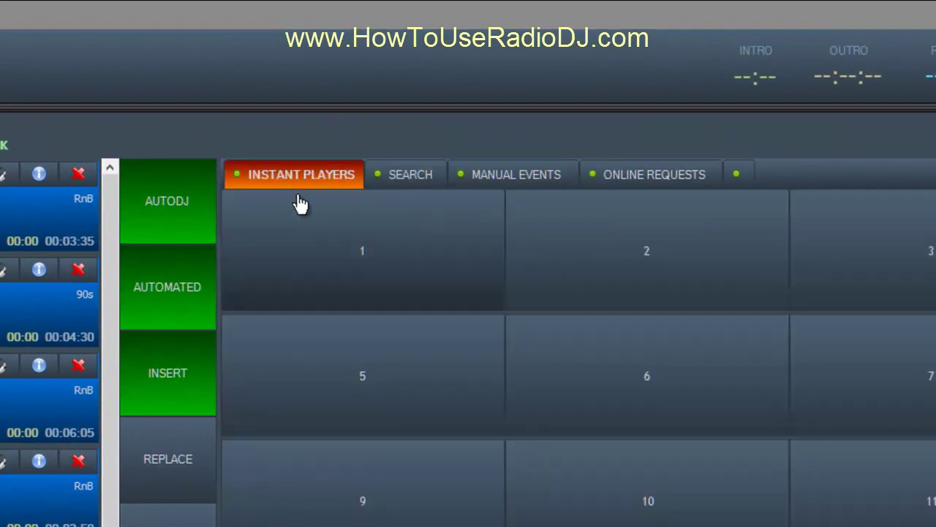
drag(662, 182, 345, 183)
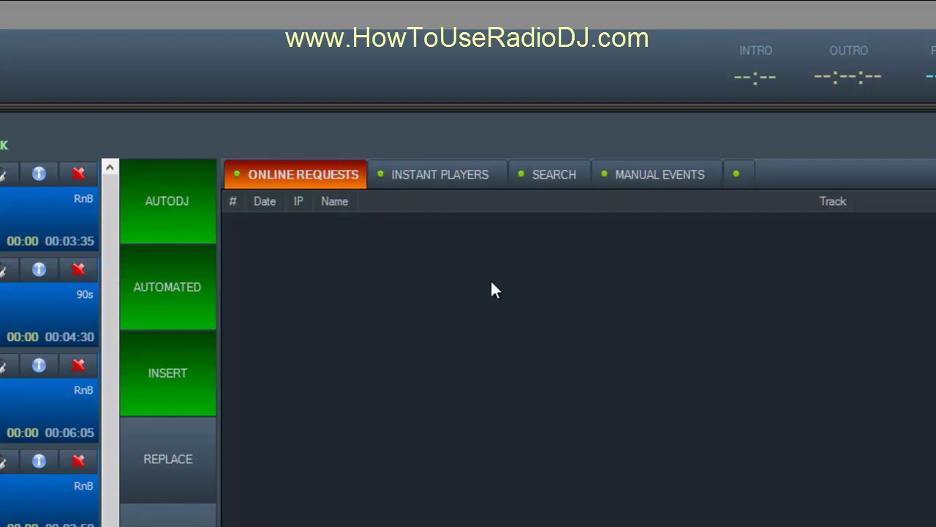
Move the Search tab to the front of the row and look through its track list.
click(557, 176)
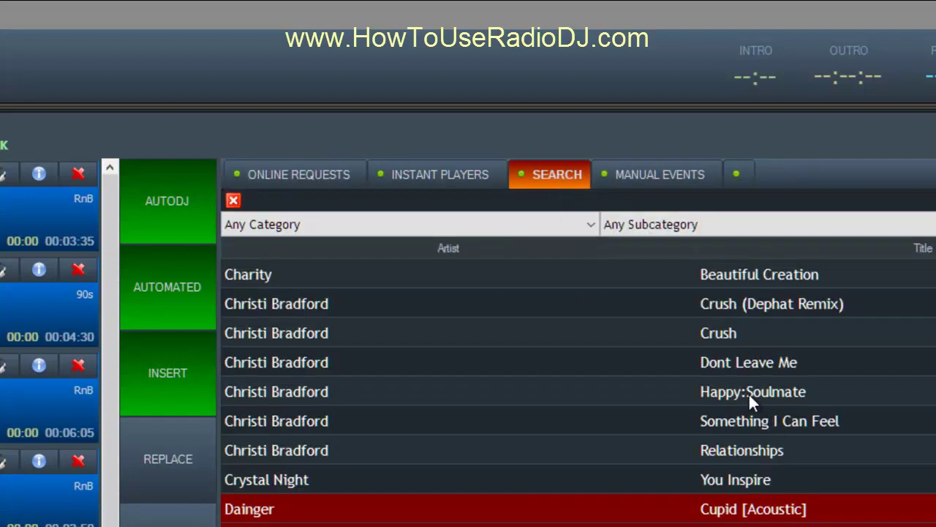
drag(561, 175, 307, 179)
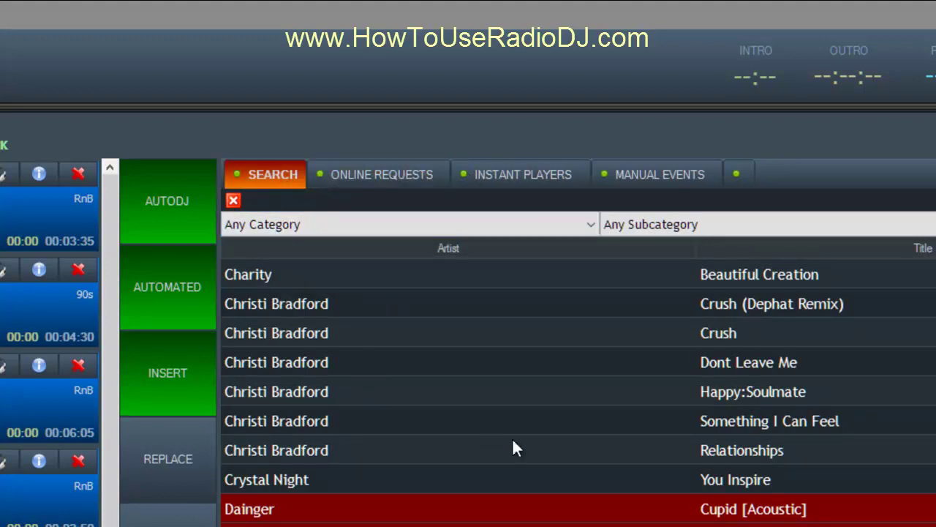
scroll(689, 455, down, 15)
scroll(685, 457, up, 5)
scroll(568, 428, up, 10)
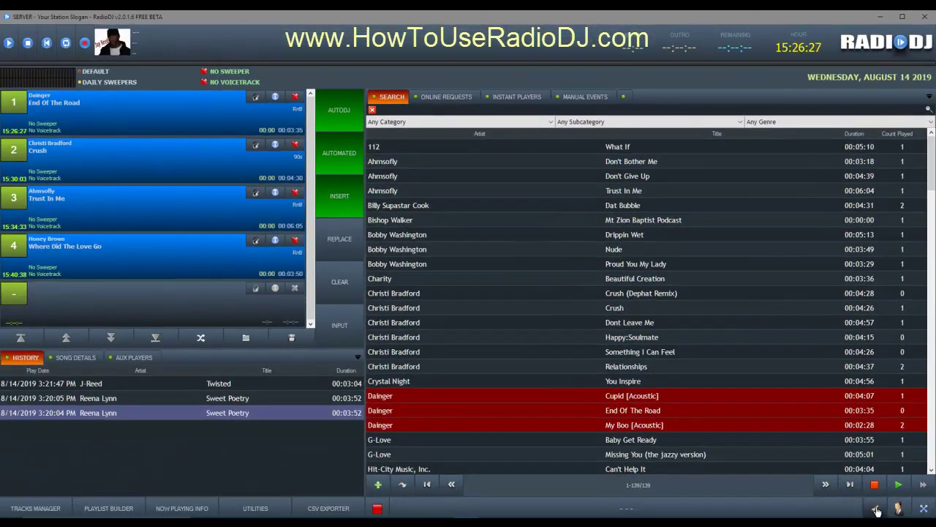
Review the language and date format in the general options, consult the date format help, and close the settings and configuration.
click(877, 510)
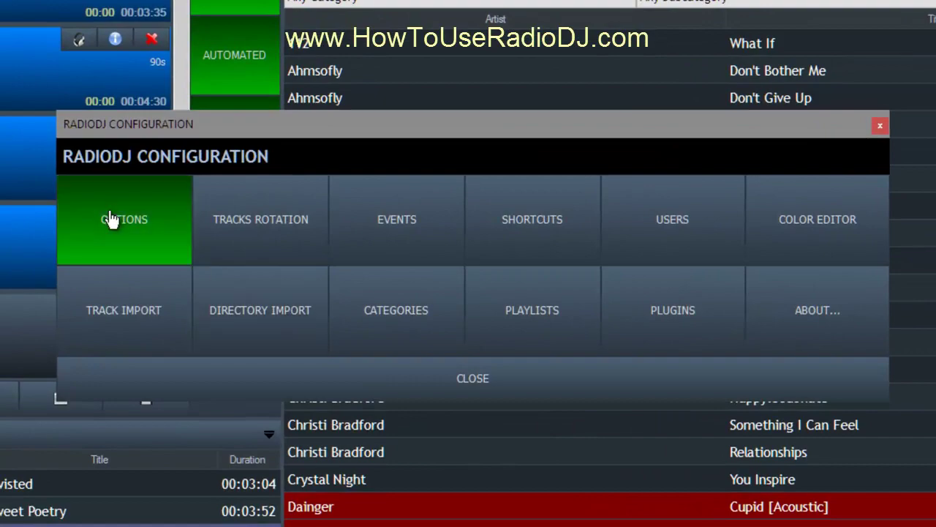
click(129, 243)
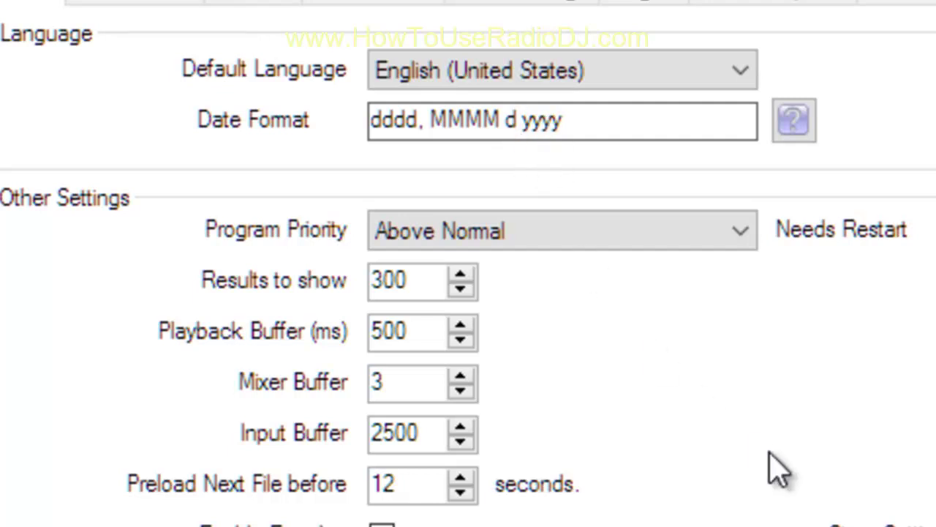
click(805, 123)
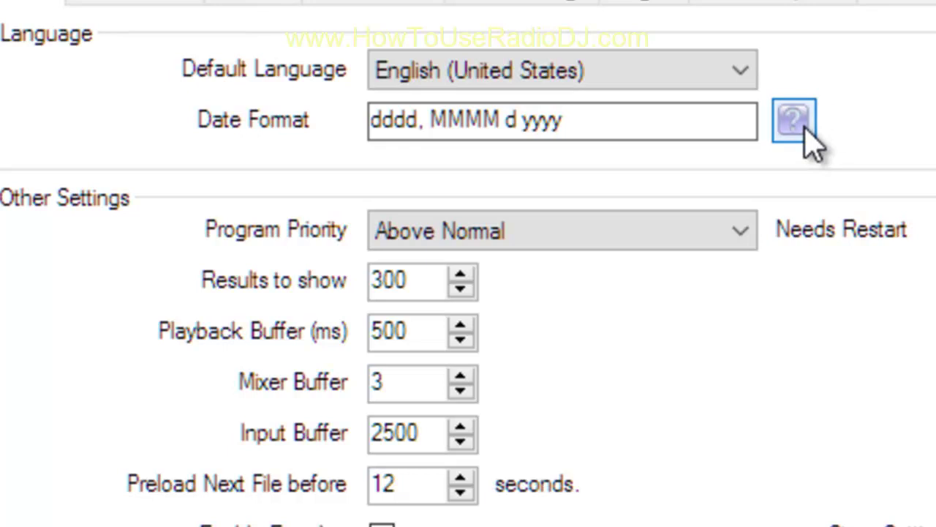
click(708, 455)
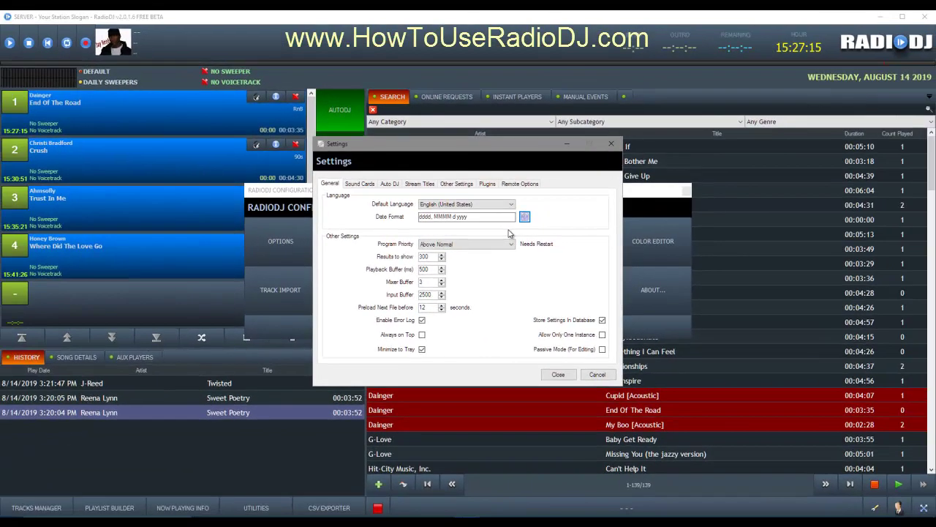
click(558, 374)
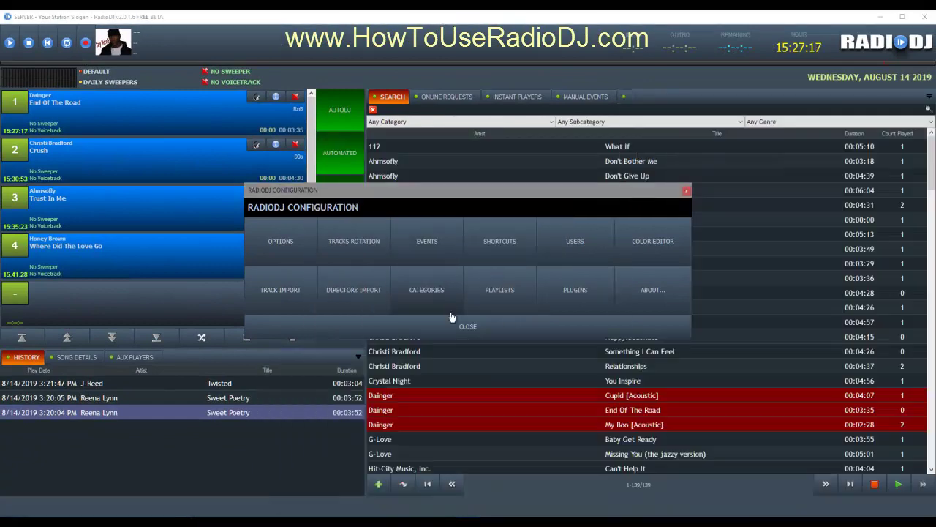
click(470, 326)
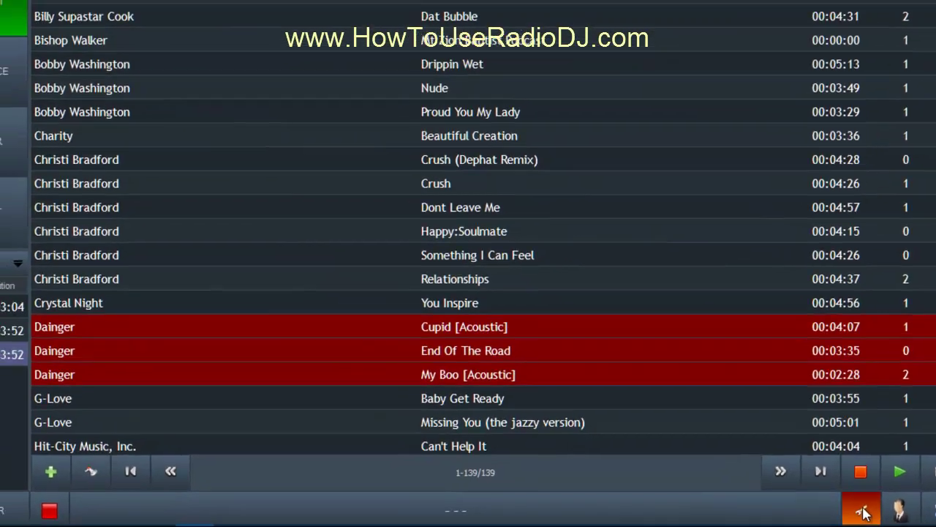
Open the plugins list from the configuration and bring up the settings of the Search plugin.
click(854, 507)
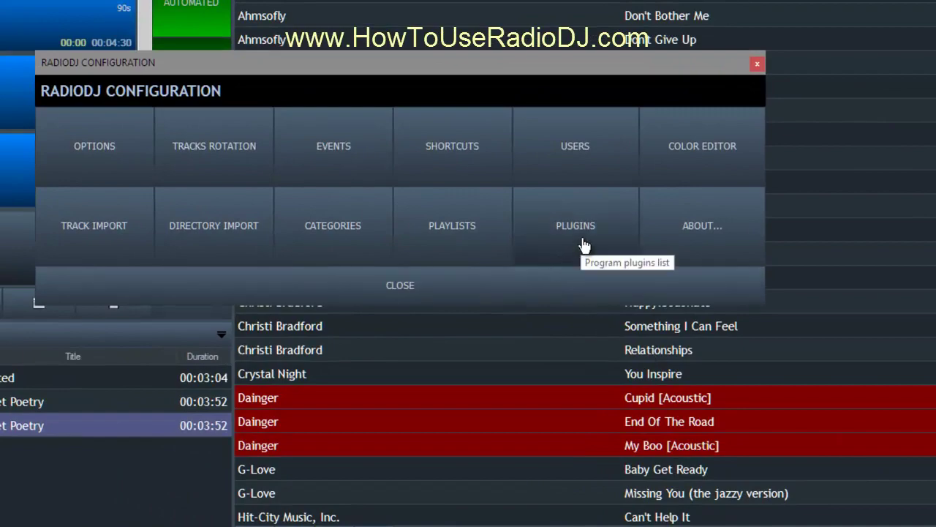
drag(659, 66, 321, 268)
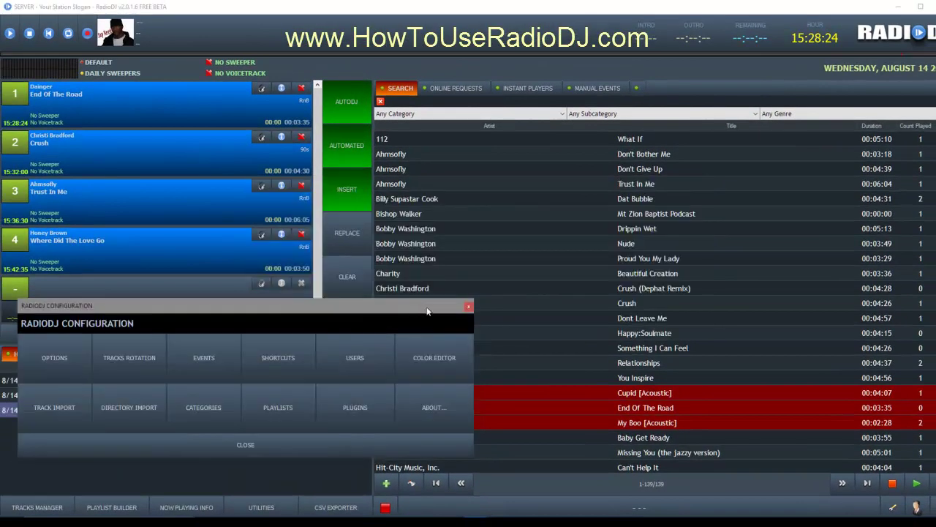
click(355, 407)
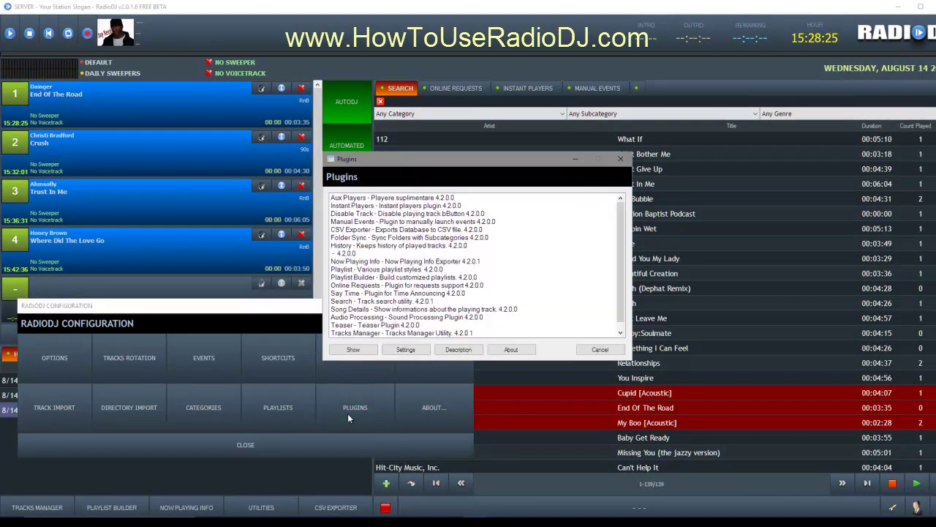
drag(508, 164, 215, 105)
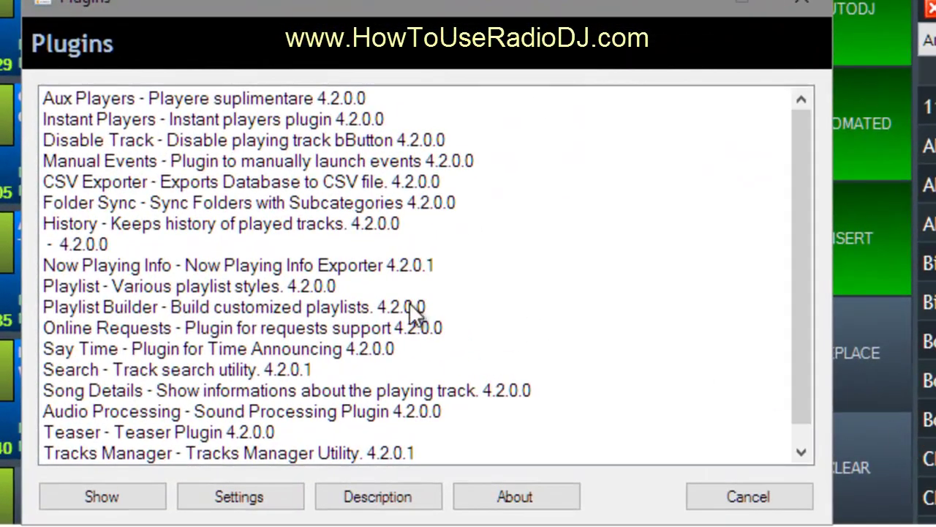
click(107, 371)
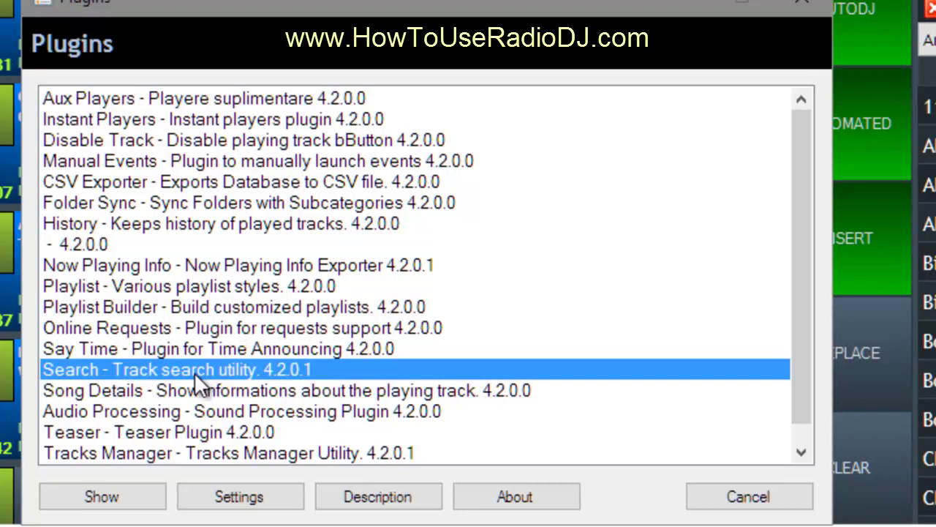
click(255, 503)
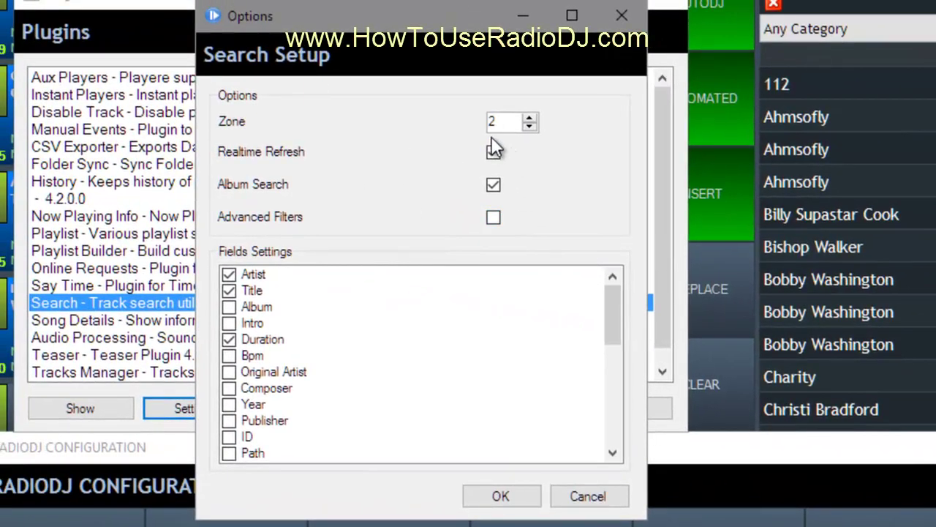
Enable Realtime Refresh, Album Search and Advanced Filters in the Search plugin's setup, and save the settings.
click(504, 124)
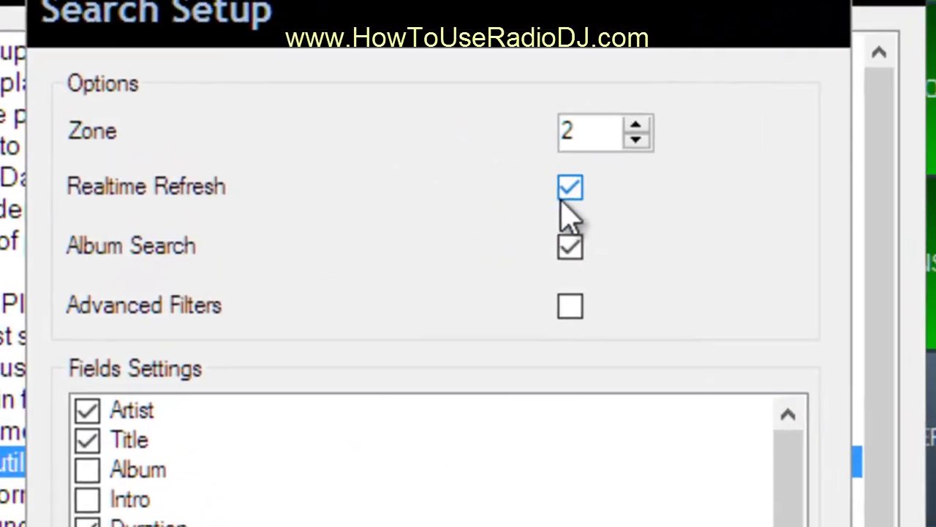
click(493, 152)
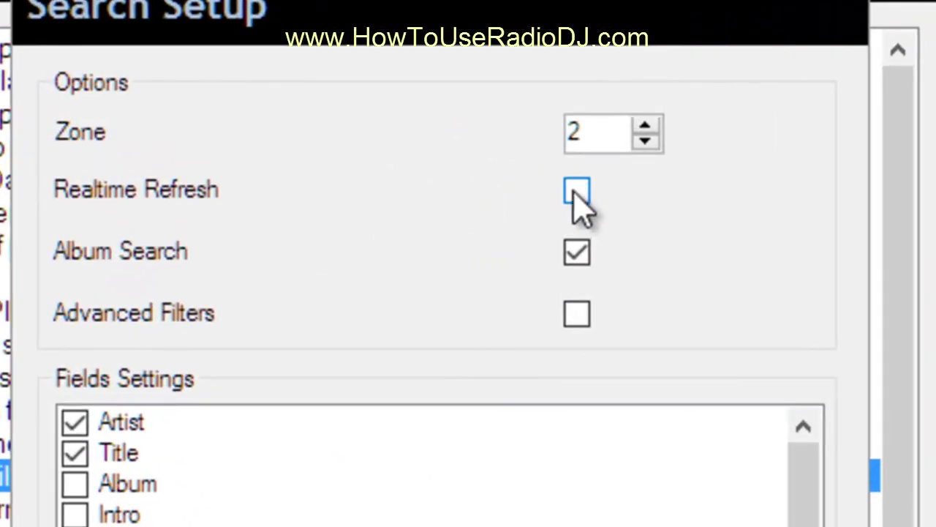
click(579, 191)
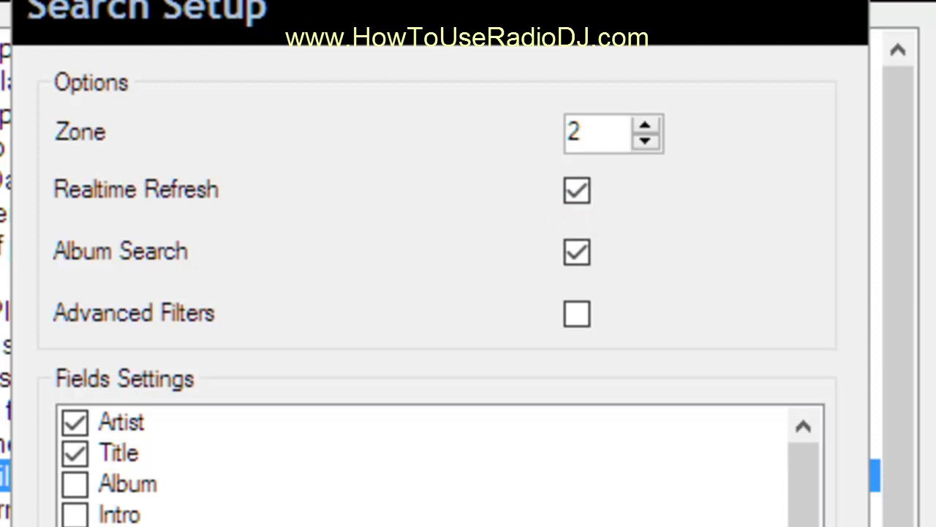
click(574, 254)
click(576, 254)
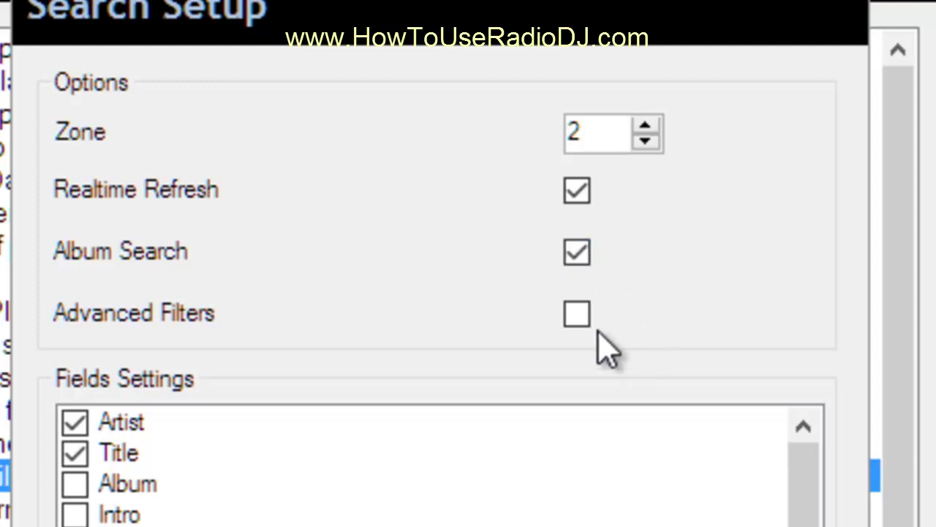
click(575, 319)
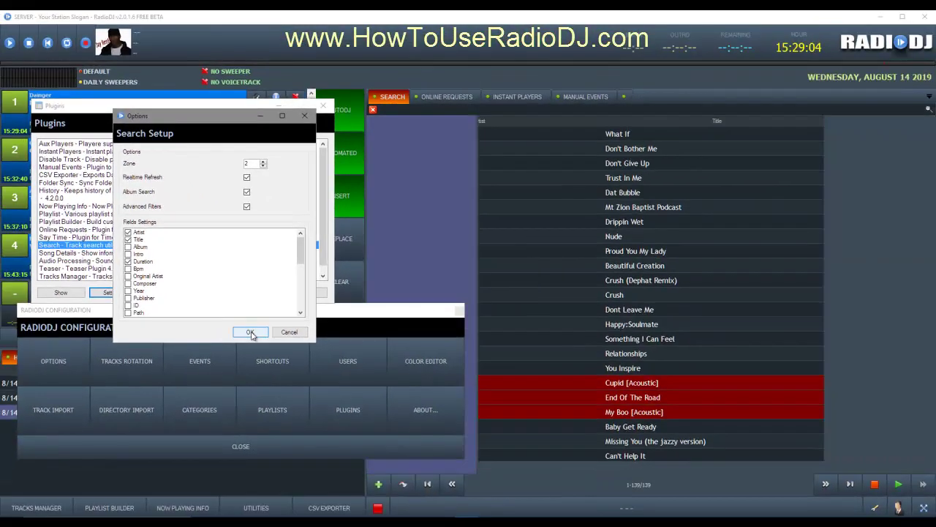
click(249, 334)
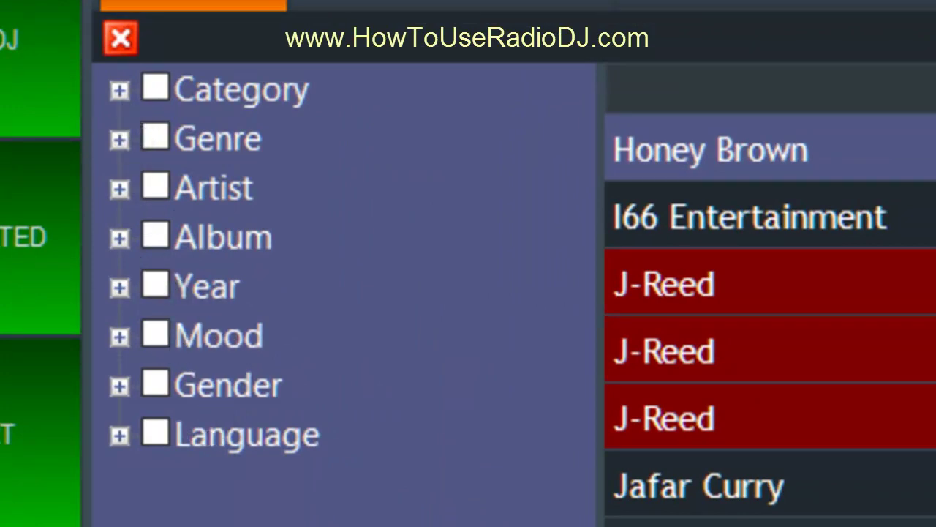
Filter the track search by the Music category and look through the listed tracks.
click(119, 90)
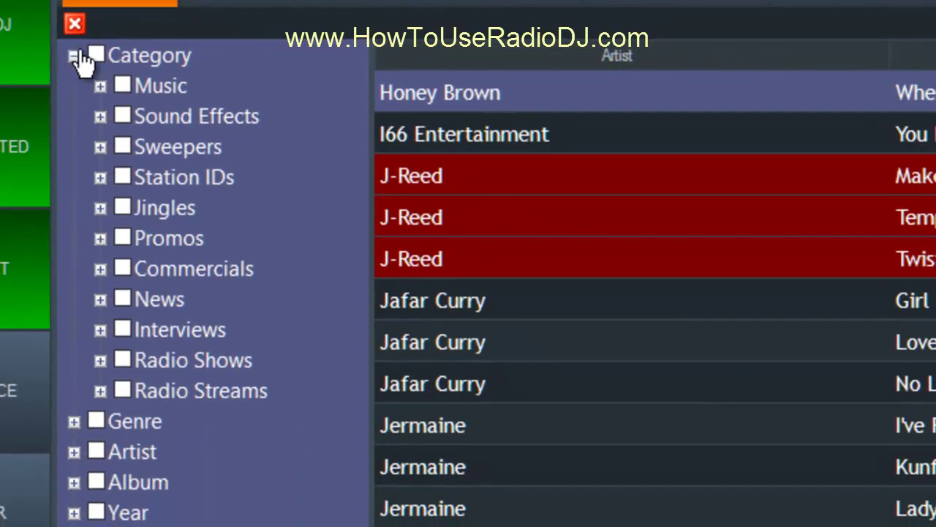
click(75, 56)
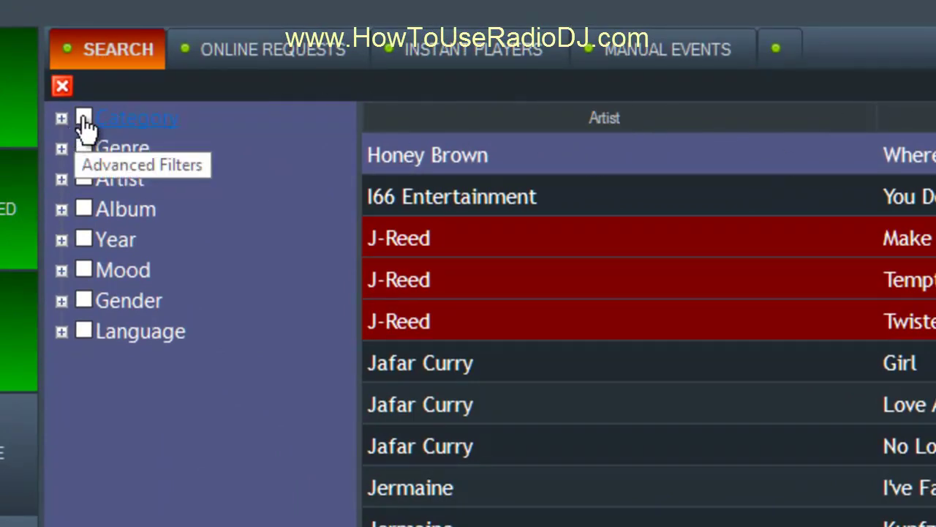
click(62, 123)
click(110, 147)
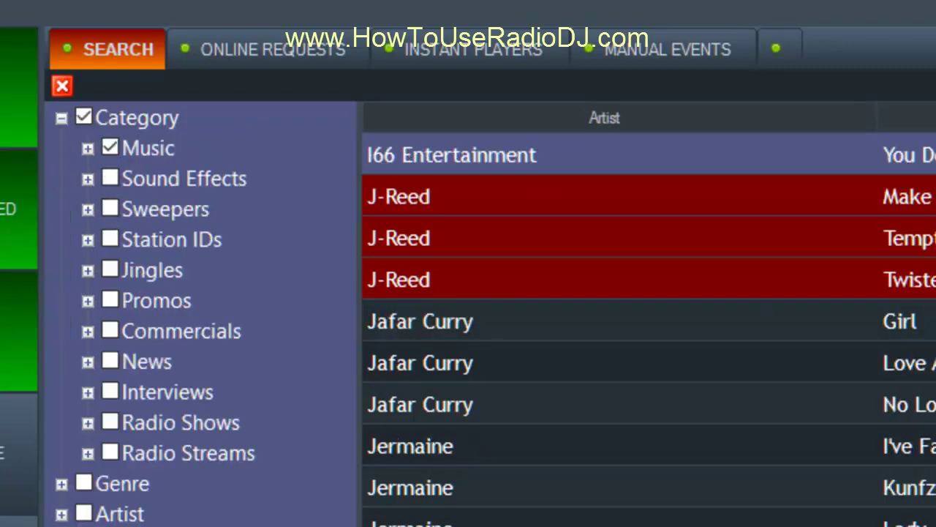
scroll(649, 329, down, 15)
scroll(648, 329, down, 3)
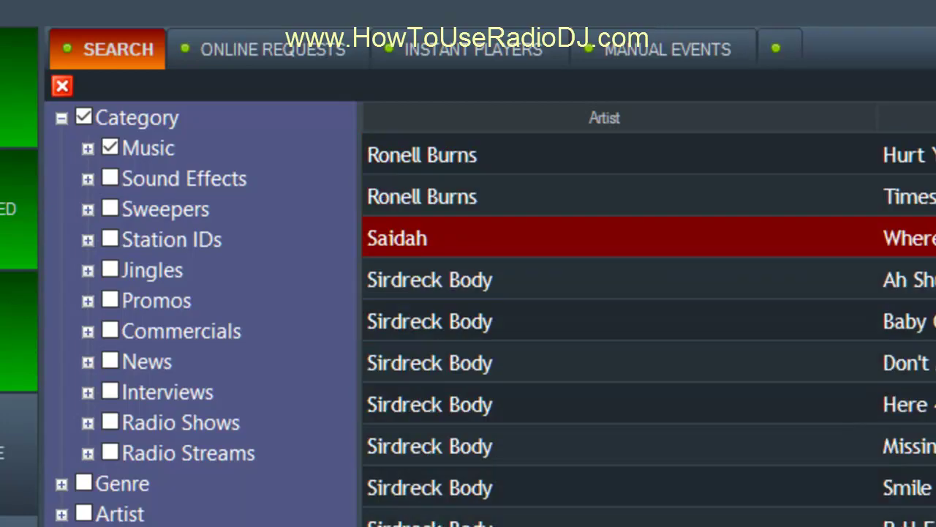
scroll(649, 329, up, 20)
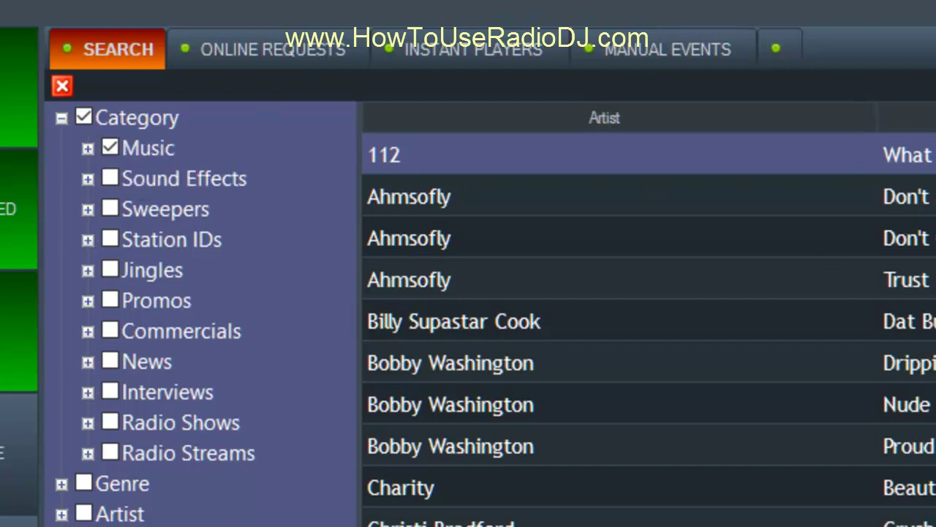
Look at the Music subcategories, clear the Music filter and collapse the Category filters.
click(88, 149)
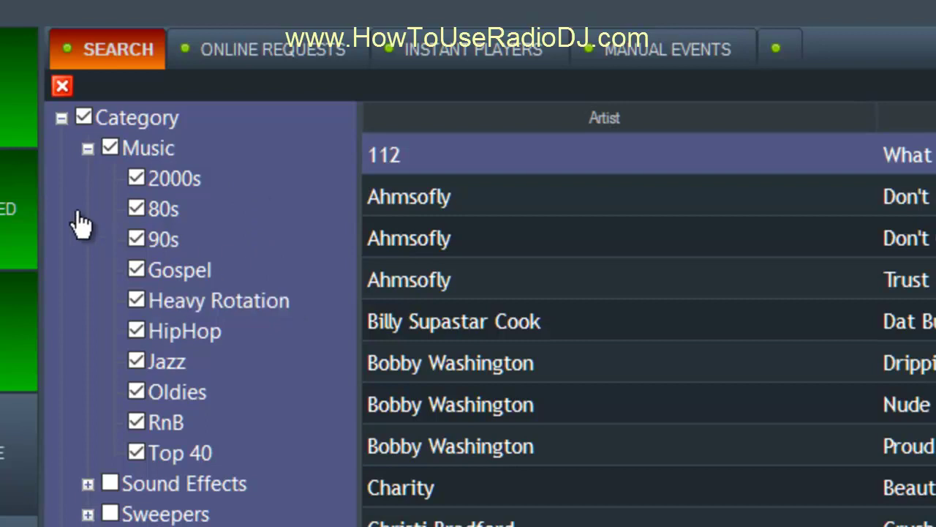
click(88, 148)
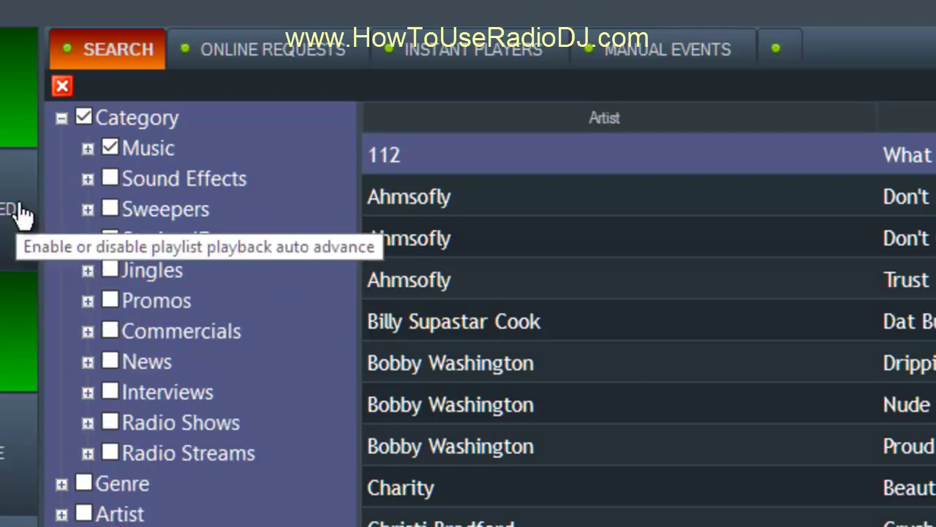
click(109, 149)
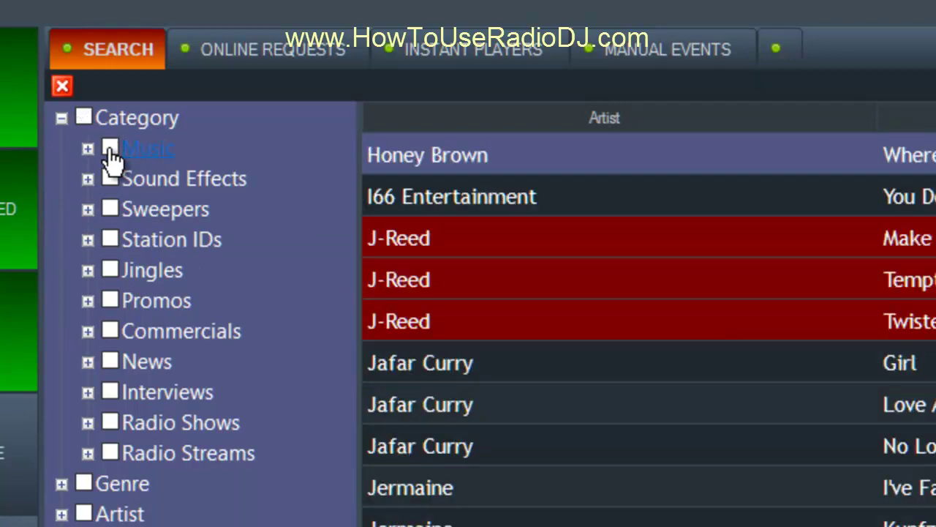
click(62, 118)
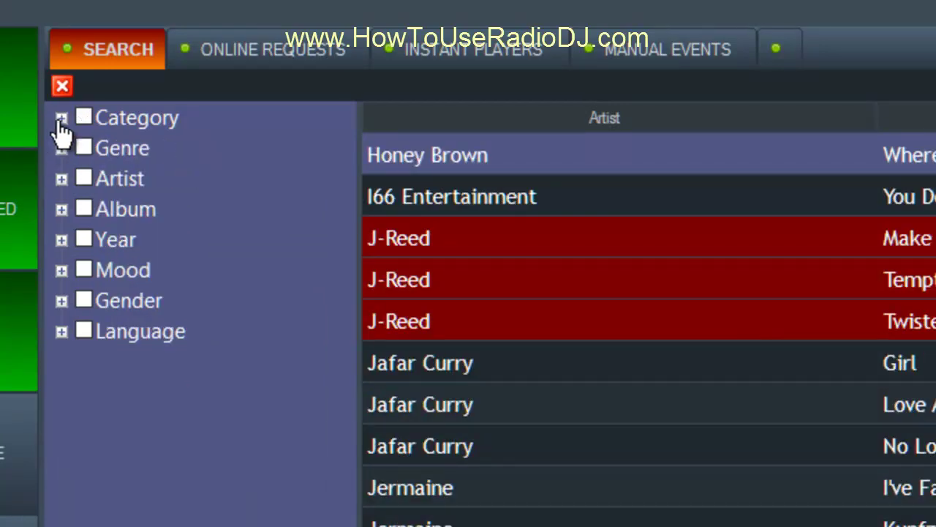
Try the Bass, Acid Jazz and Acapella genre filters one at a time, clear each, and collapse the Genre filters.
click(61, 149)
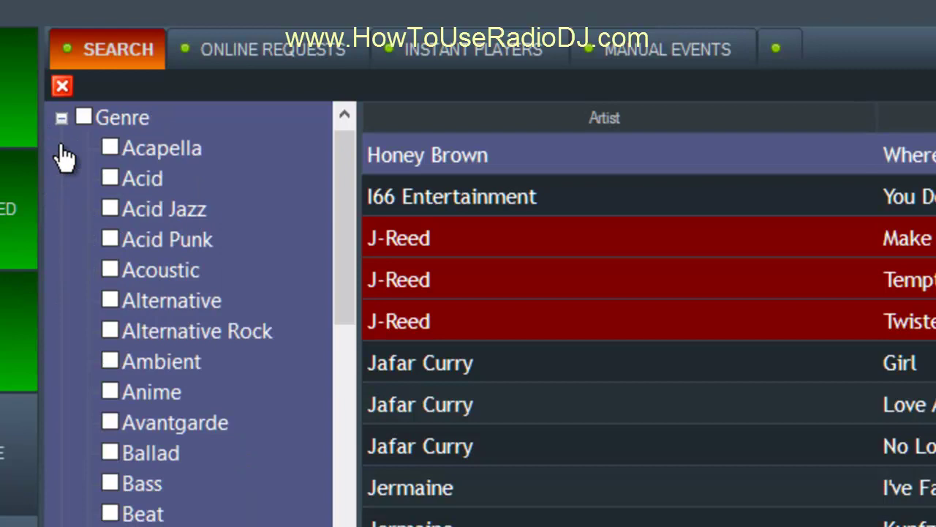
click(111, 486)
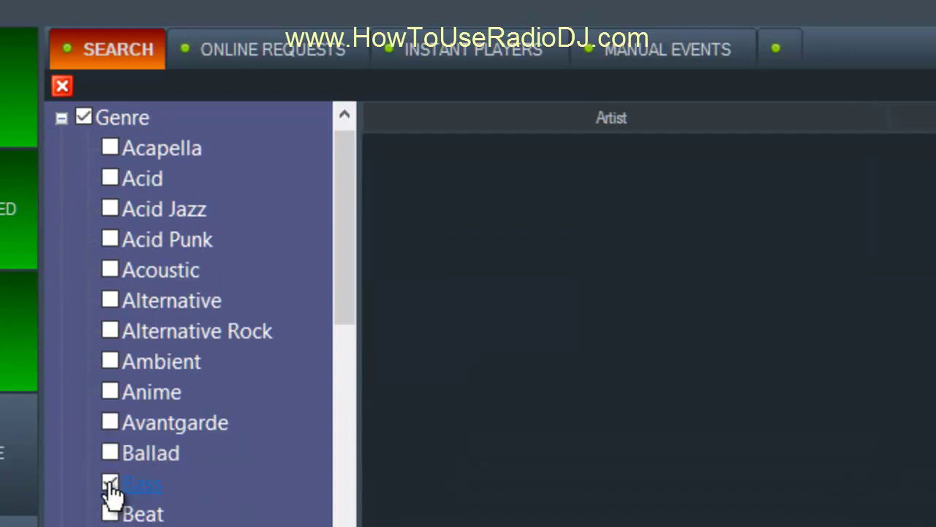
click(111, 484)
click(111, 209)
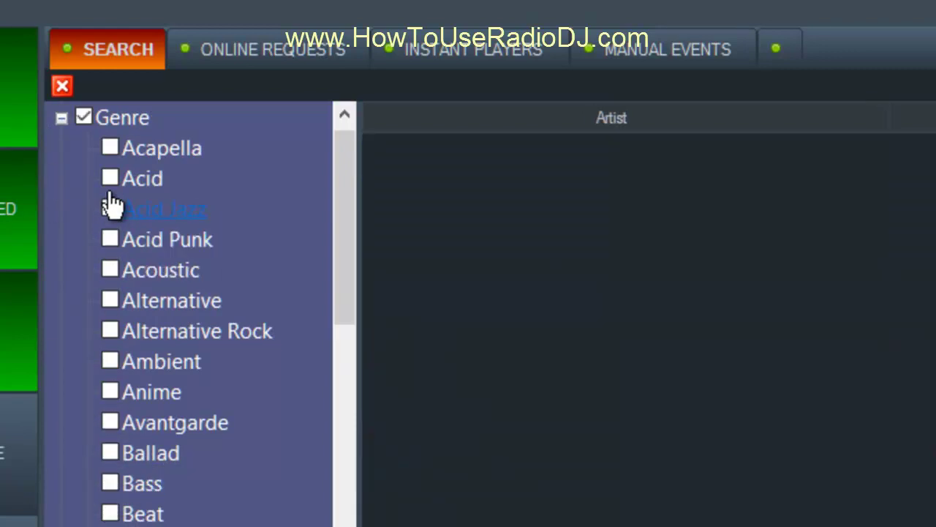
click(110, 209)
click(111, 148)
click(111, 149)
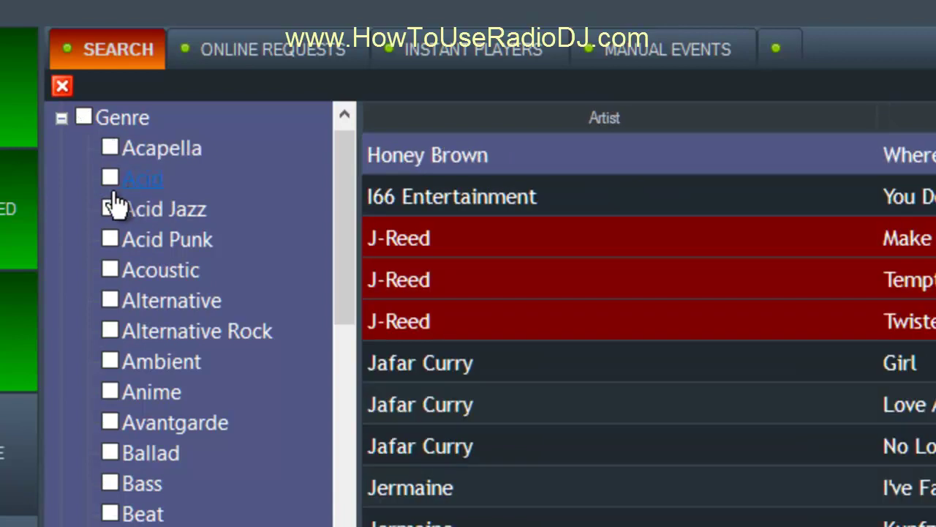
click(62, 119)
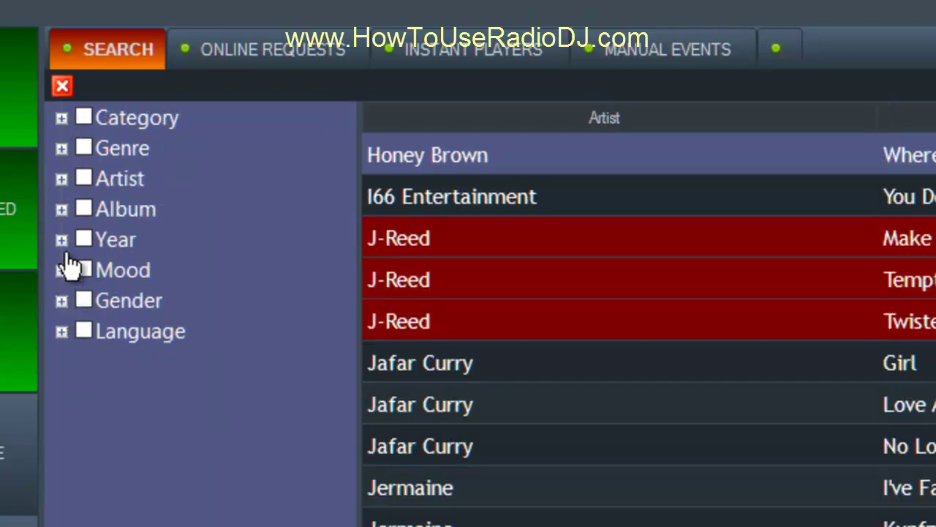
Expand the Artist filters and restrict the track search to the artists Dainger and Charity.
click(61, 180)
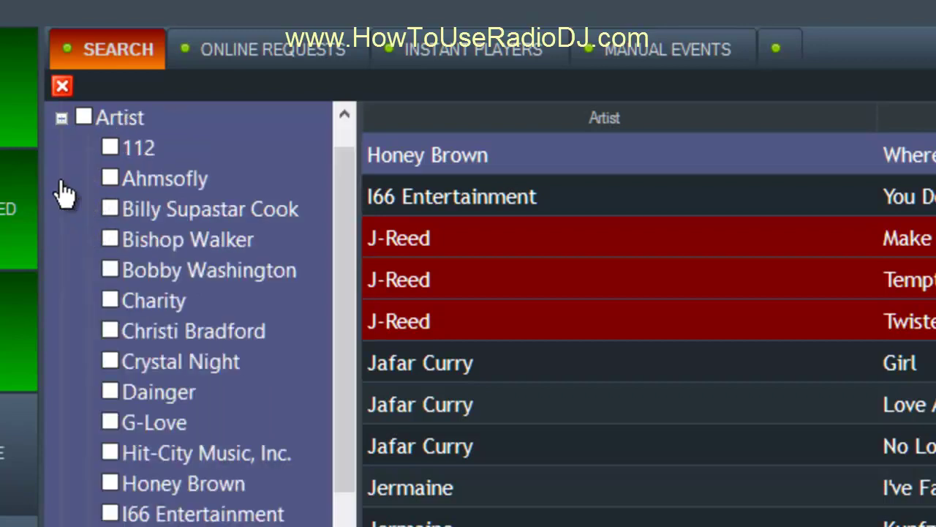
click(85, 119)
click(84, 119)
click(110, 393)
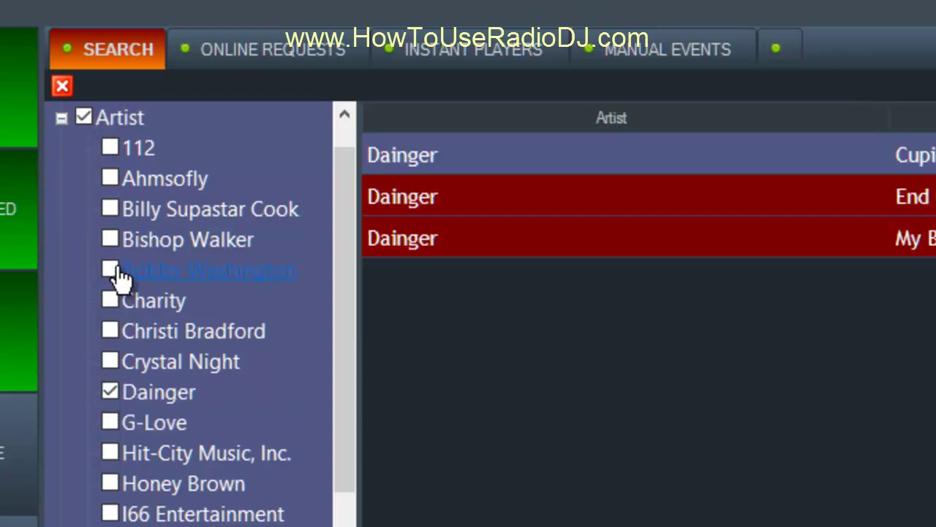
click(110, 302)
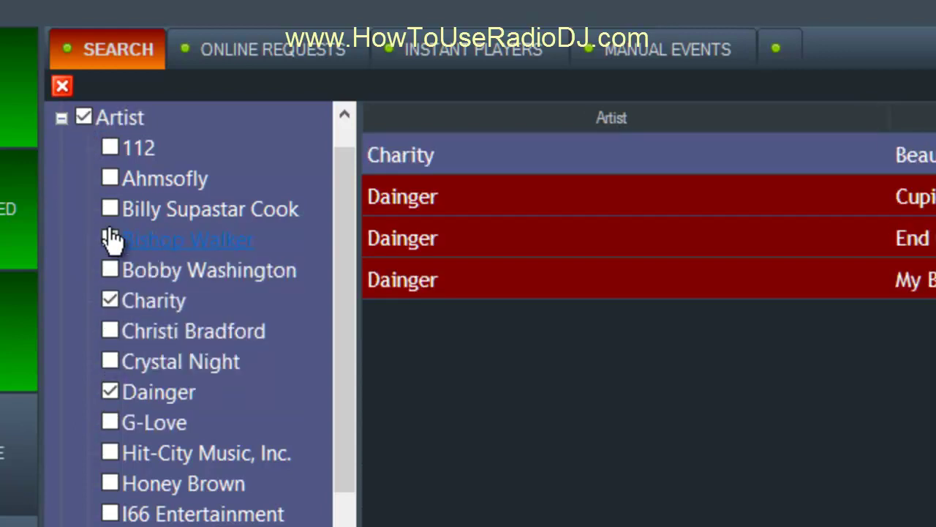
Add the artist 112 to the track search filter, clear all Artist filters, and collapse the Artist group.
click(109, 149)
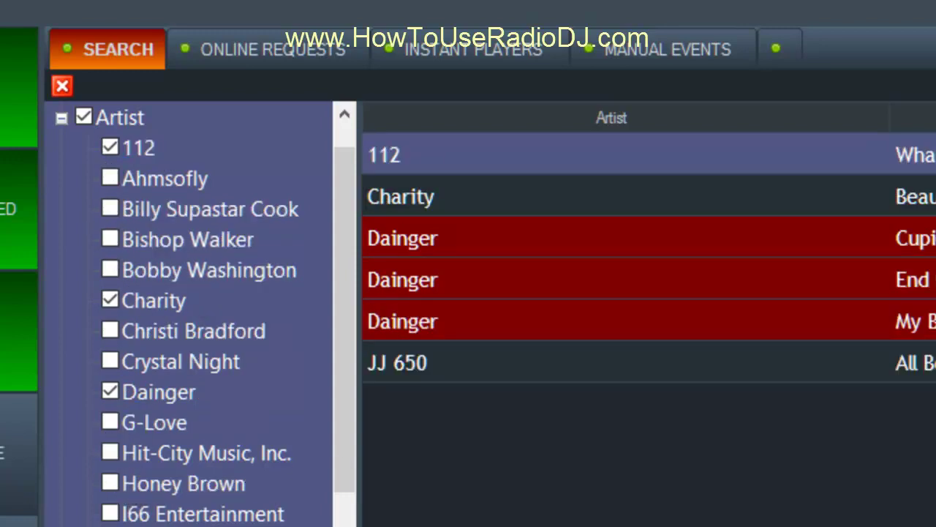
click(82, 118)
click(61, 118)
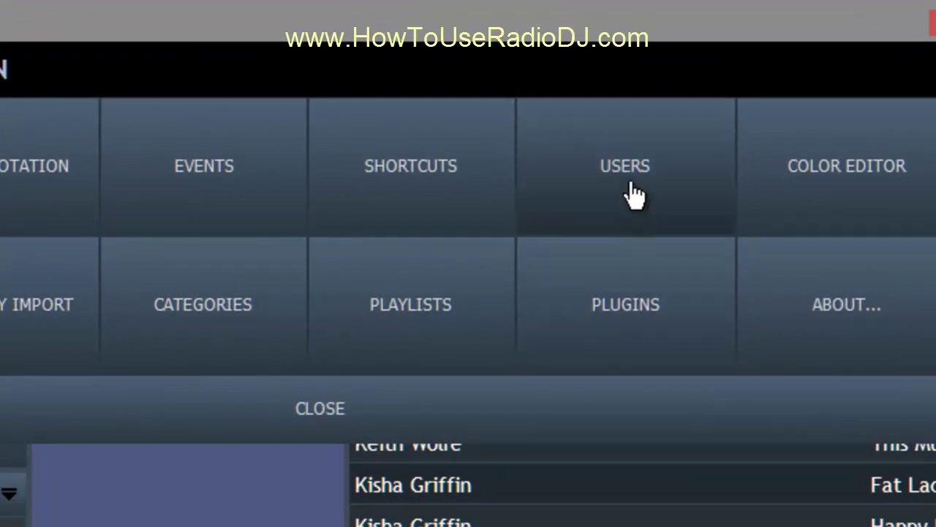
Turn off Advanced Filters in the Search plugin's settings and close the configuration window.
drag(641, 35, 118, 234)
click(194, 510)
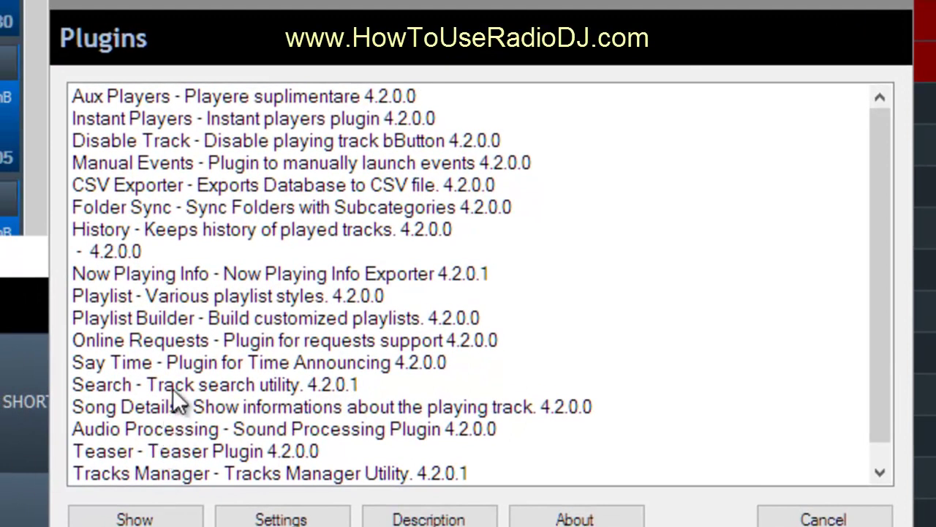
double_click(173, 389)
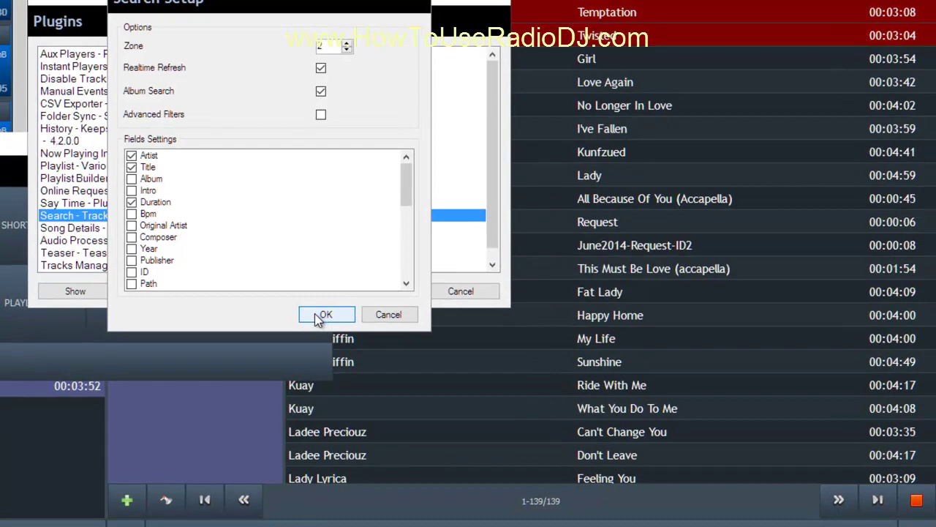
click(320, 316)
click(461, 291)
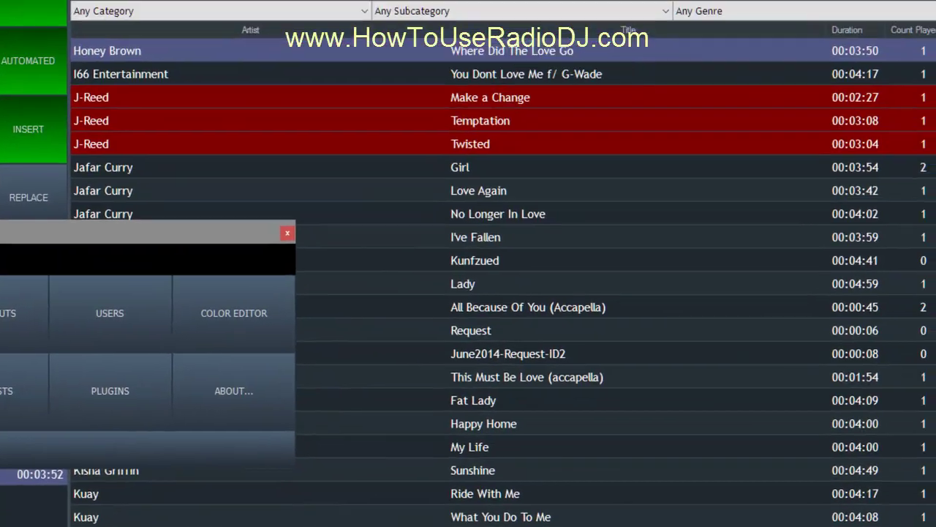
key(Escape)
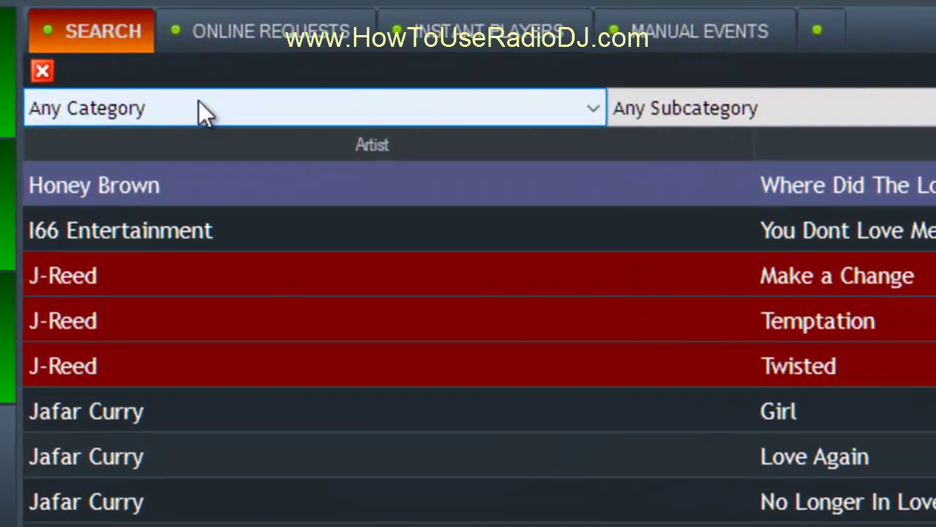
Filter the track search by the Music category and its RnB subcategory, and reset it to Any Category.
click(133, 63)
click(56, 279)
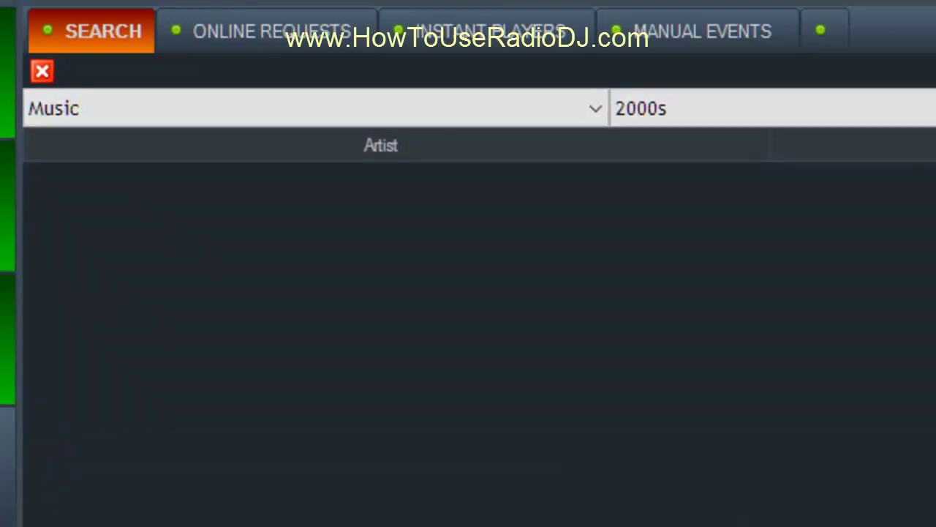
click(859, 110)
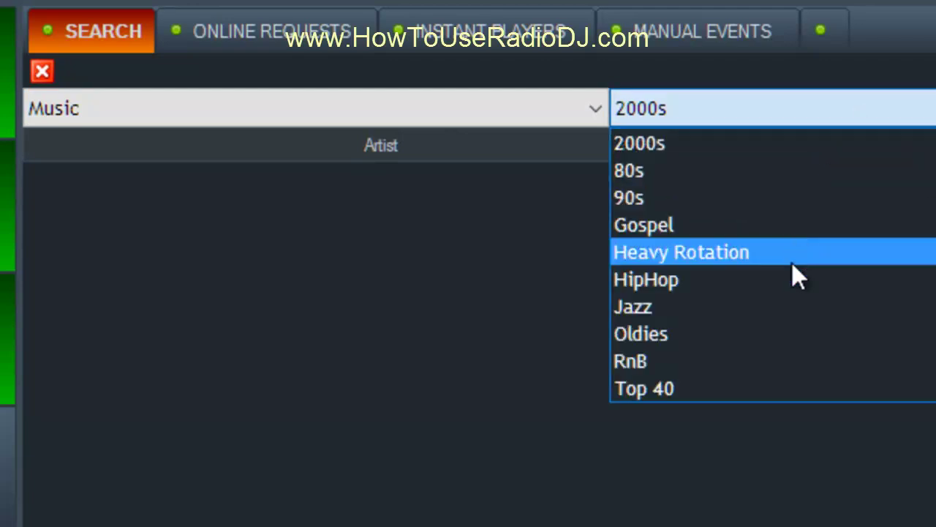
click(778, 359)
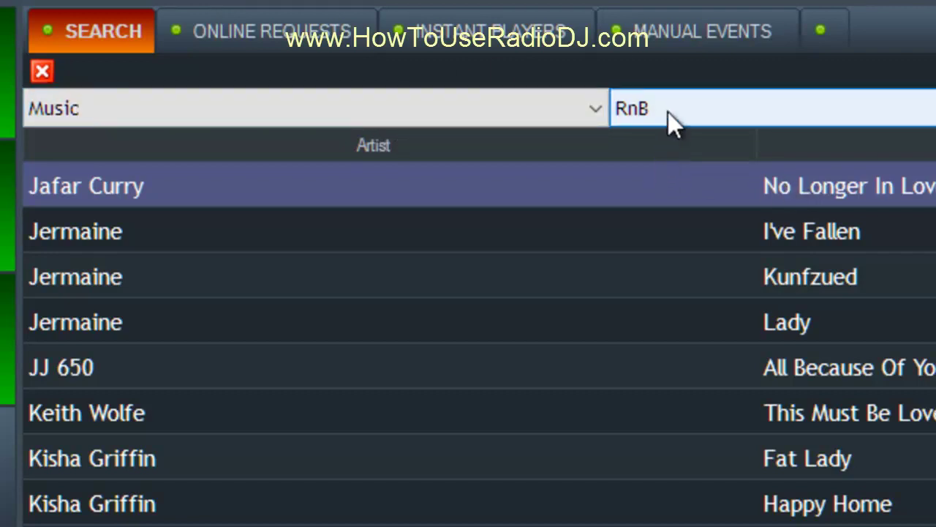
click(497, 112)
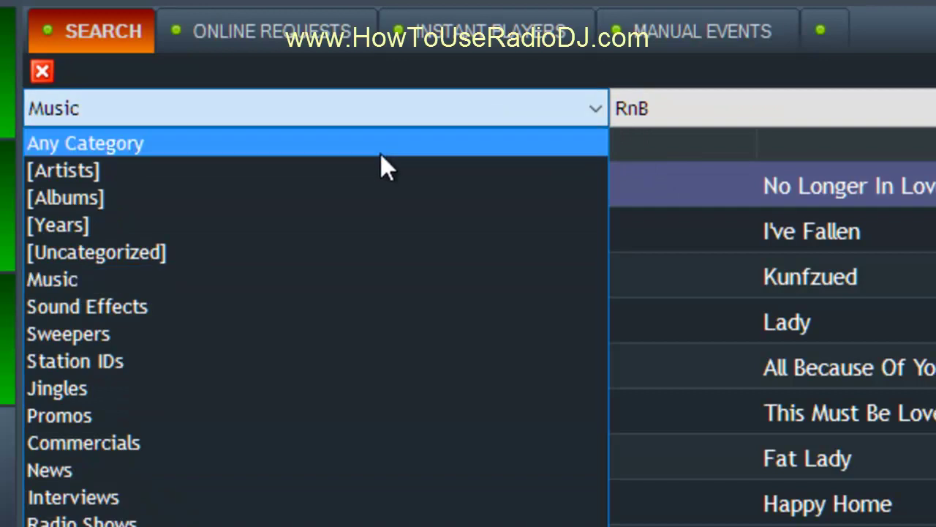
click(380, 152)
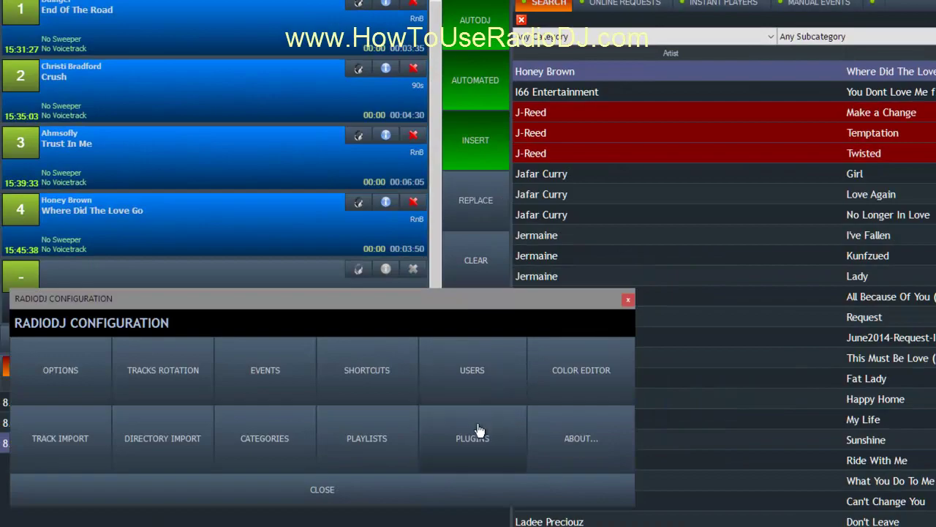
Remove the Count Played field from the columns shown by the Search plugin and apply the setup.
click(782, 273)
drag(732, 99, 314, 99)
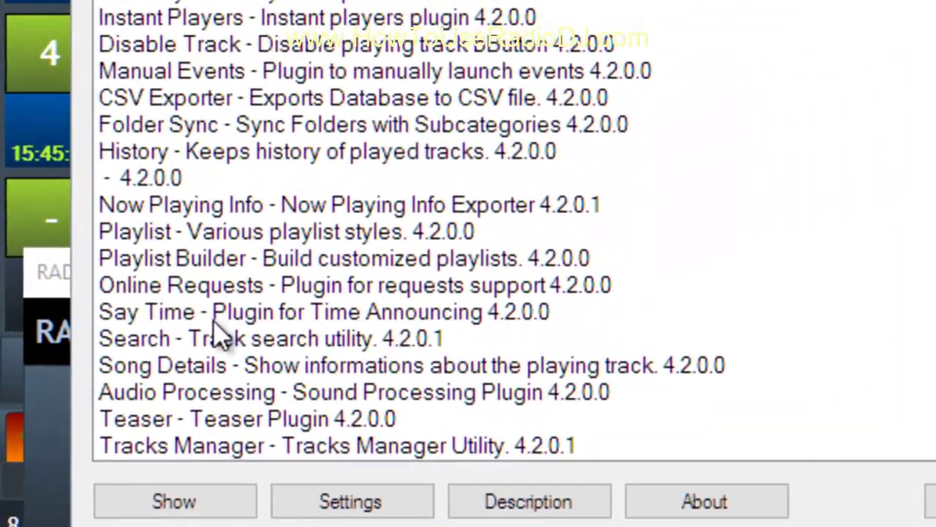
click(177, 337)
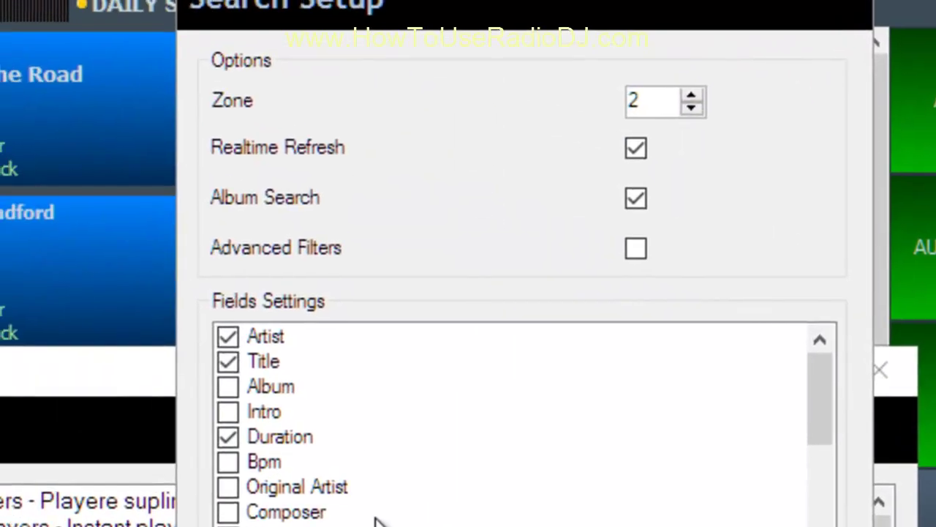
drag(825, 409, 821, 525)
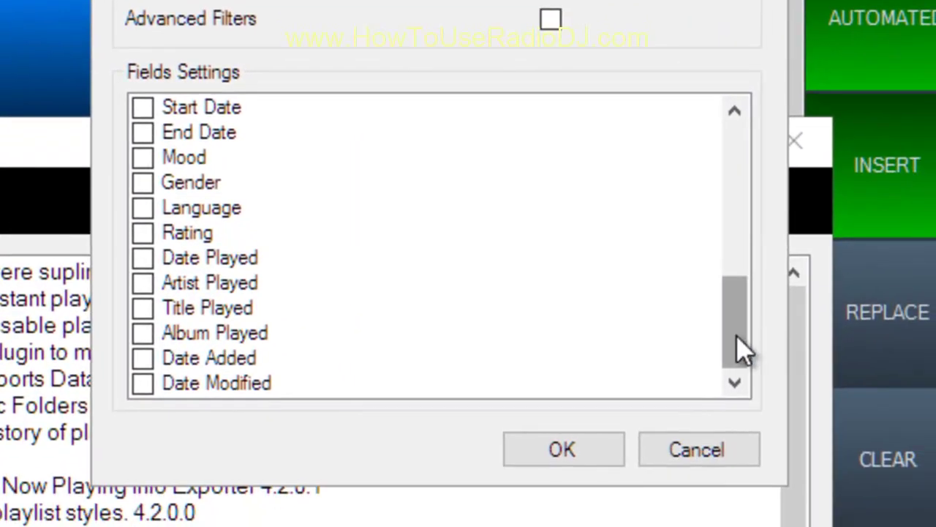
drag(743, 351, 742, 309)
click(146, 242)
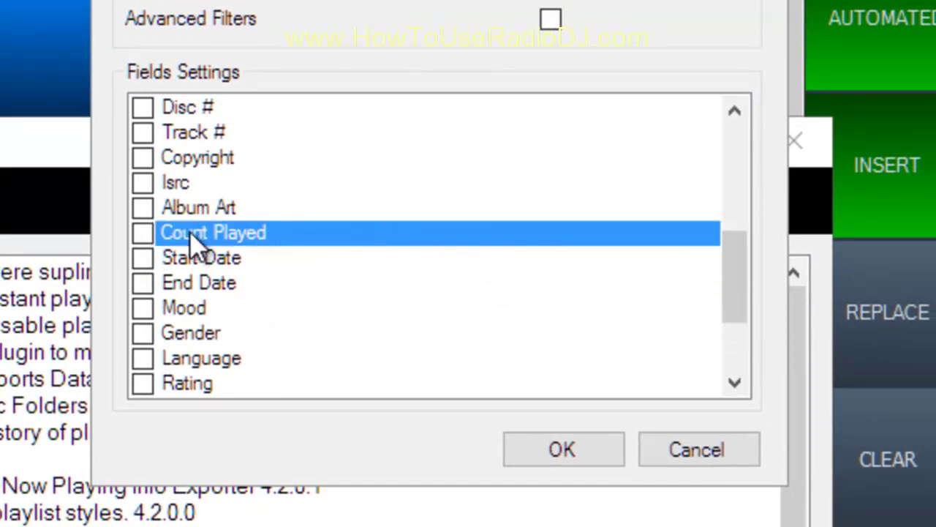
click(569, 455)
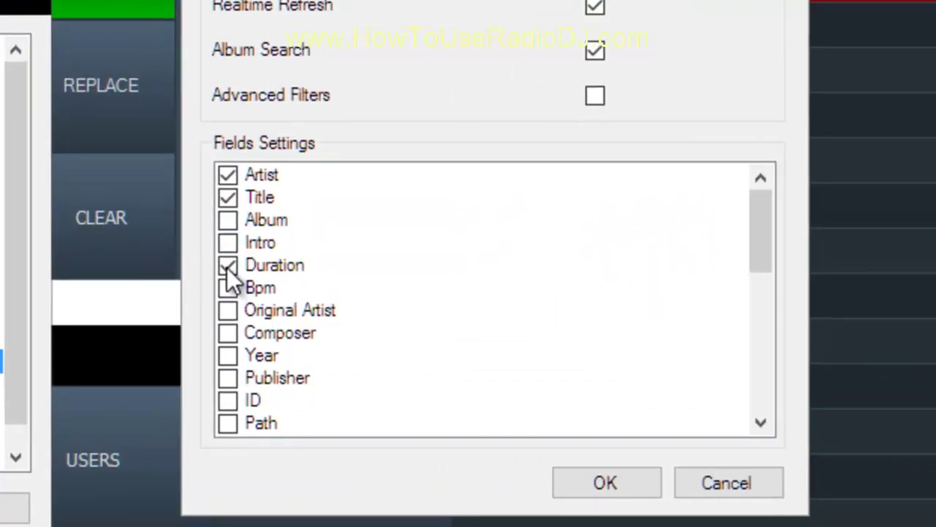
Remove the Duration field from the Search plugin's columns and close the configuration window.
click(227, 266)
click(614, 493)
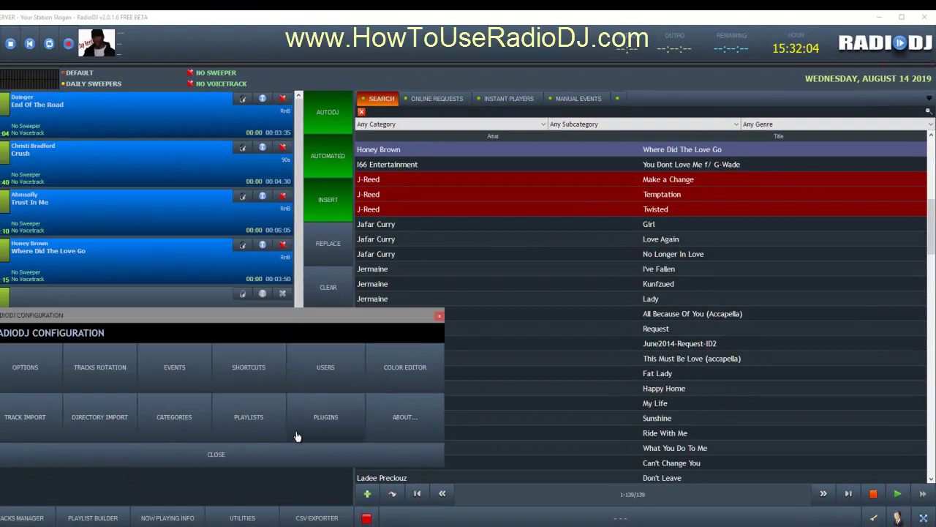
click(262, 455)
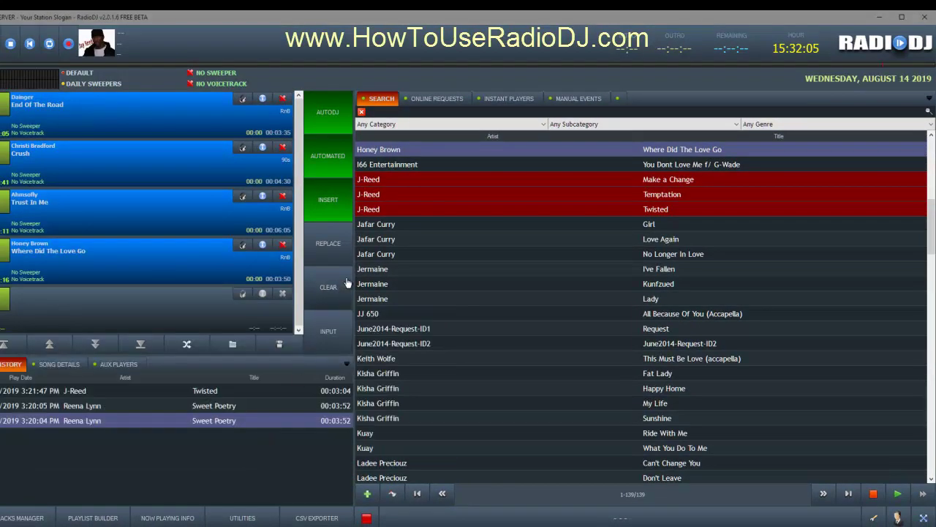
Move the divider between the playlist and search areas to narrow the search area, and widen it beyond its original width.
drag(354, 270, 435, 275)
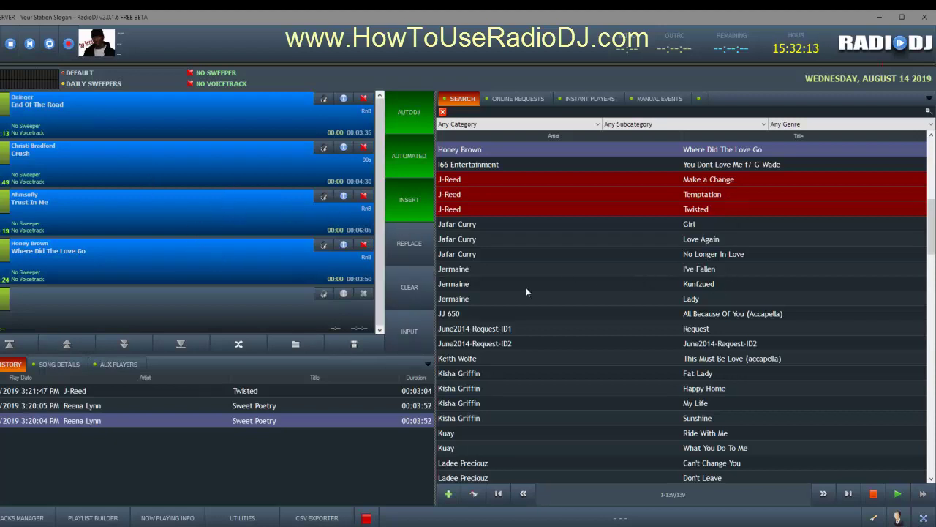
drag(435, 307, 277, 298)
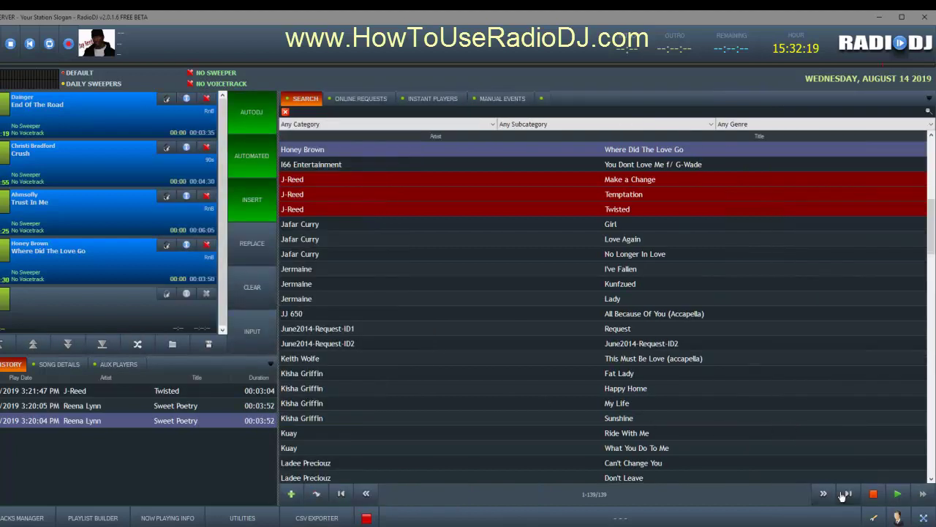
Enable the Album, Duration and Year fields in the Search plugin's field settings.
click(874, 517)
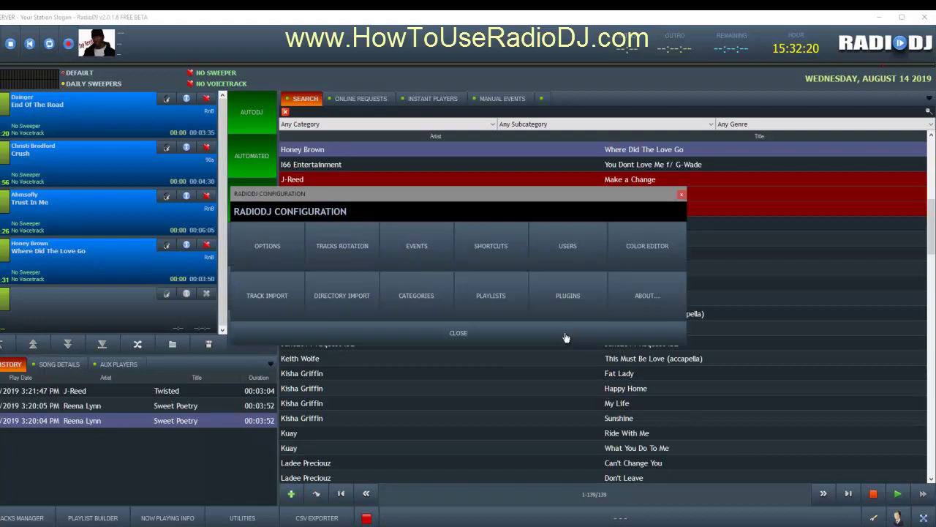
click(578, 297)
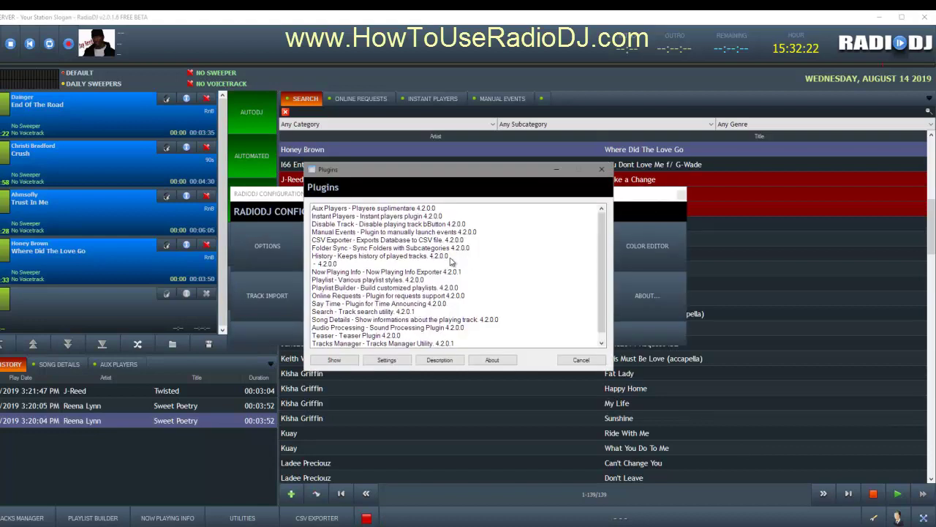
click(348, 312)
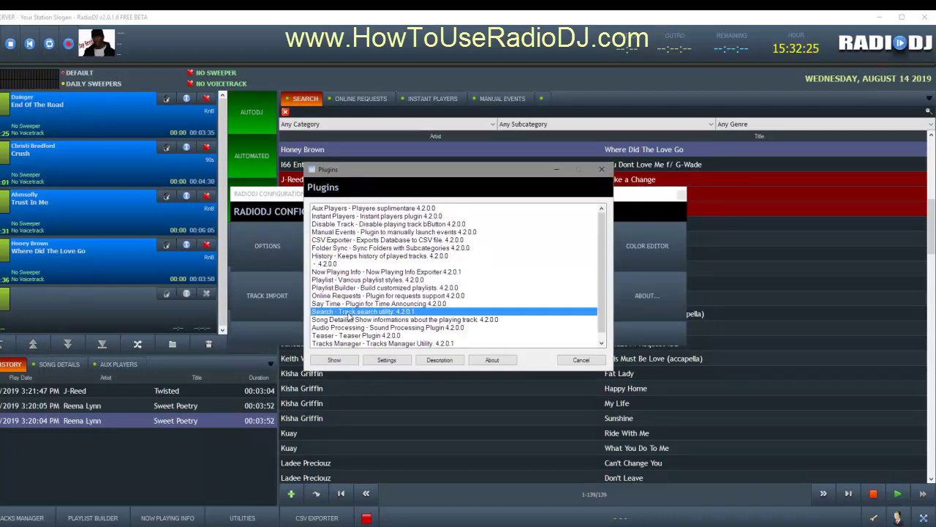
double_click(349, 312)
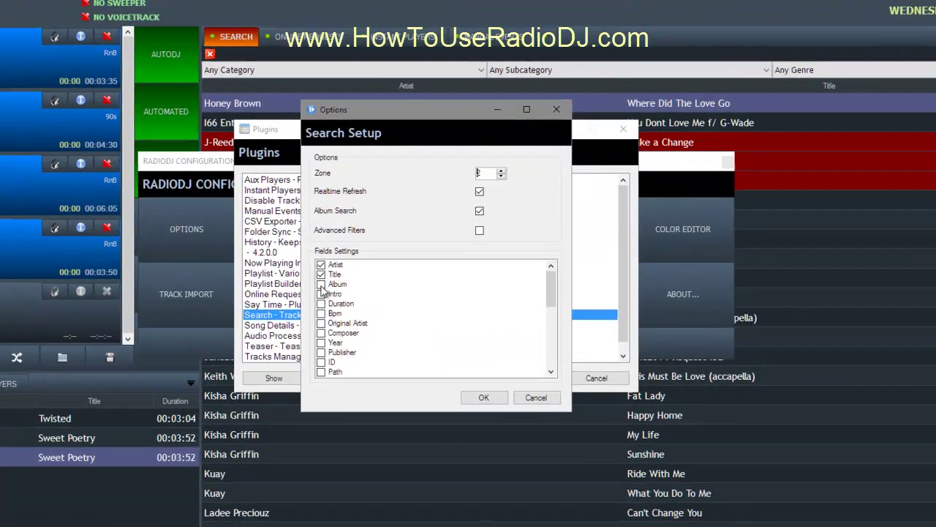
click(370, 287)
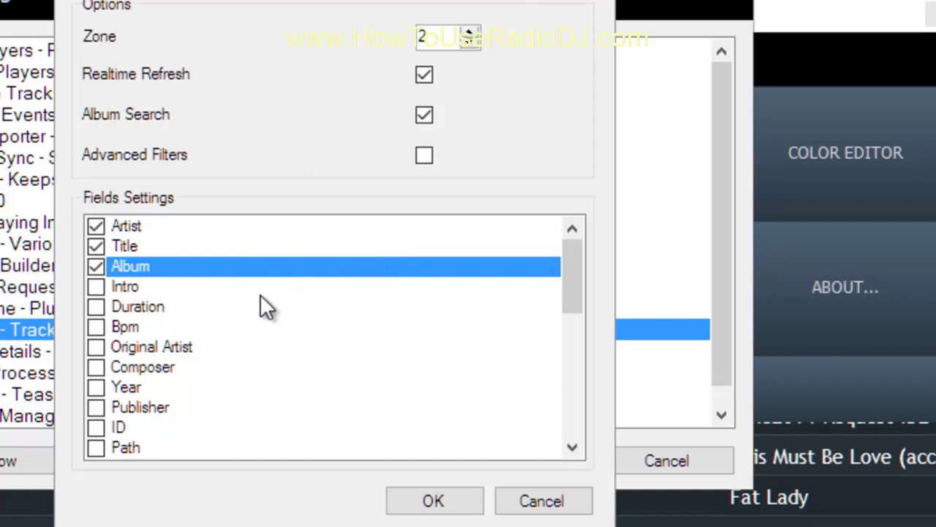
click(96, 305)
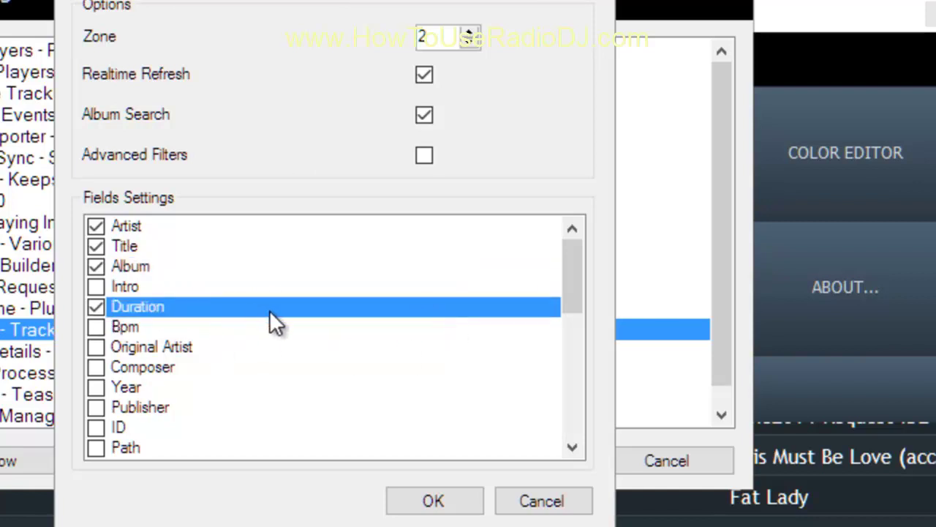
scroll(296, 369, down, 1)
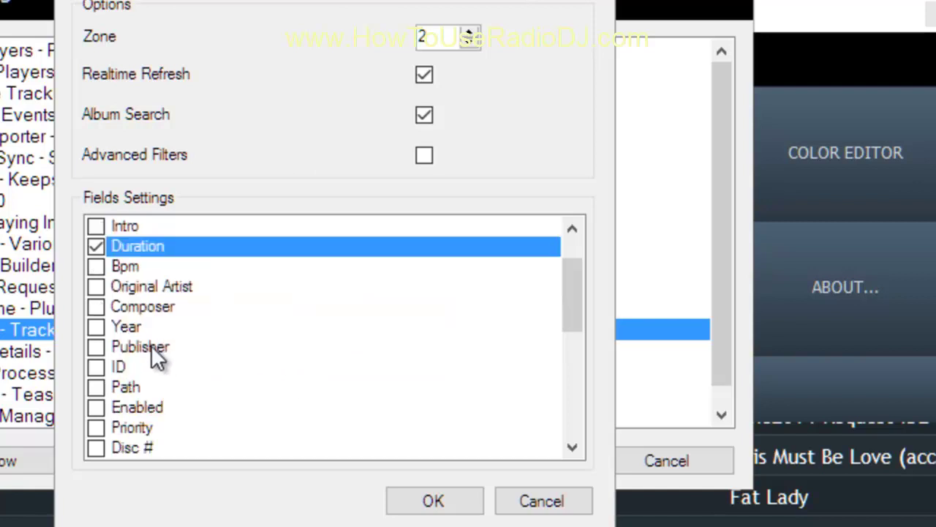
click(96, 327)
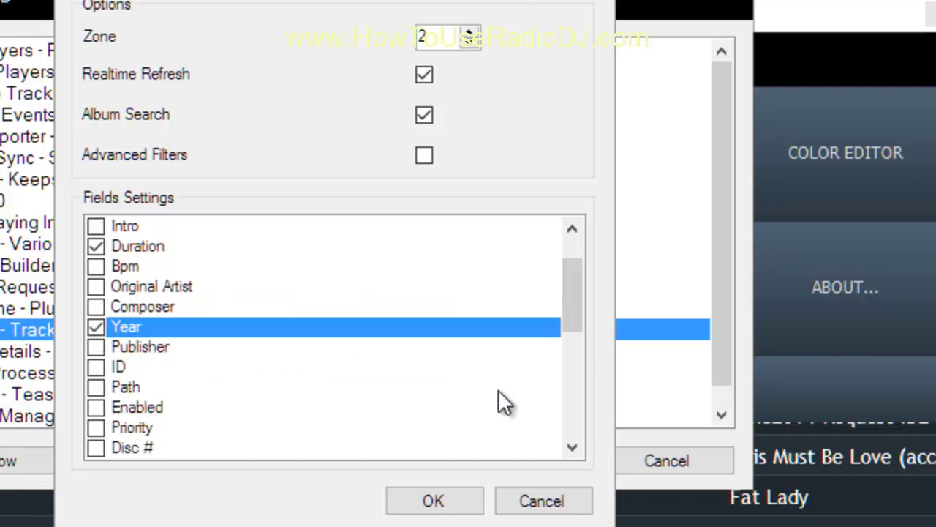
Look through the remaining search fields, enable Album Art, apply the Search setup and close the configuration window.
scroll(499, 395, down, 1)
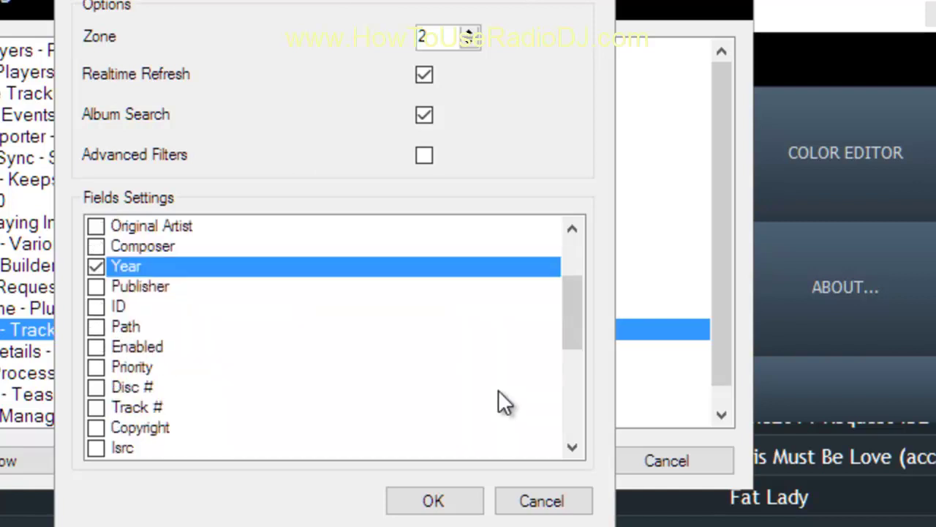
scroll(498, 390, down, 1)
scroll(499, 389, down, 1)
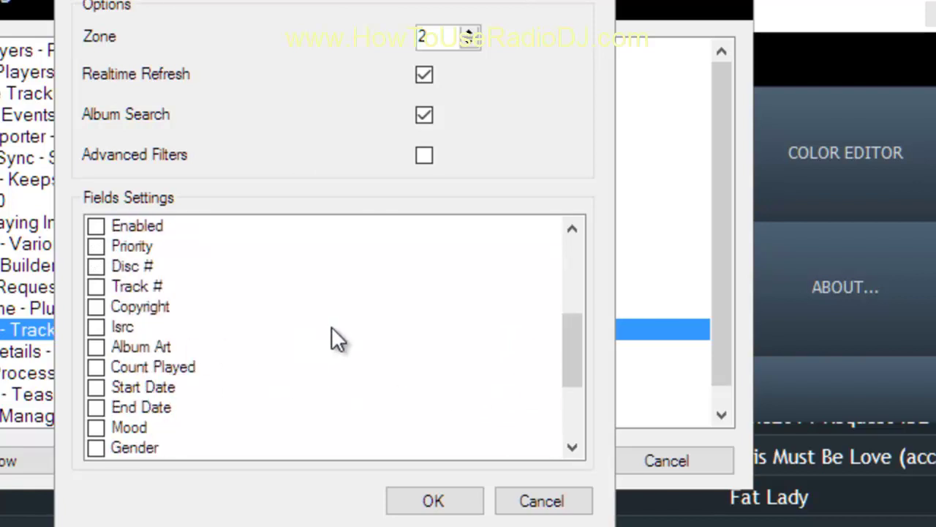
scroll(332, 326, down, 2)
scroll(332, 341, down, 1)
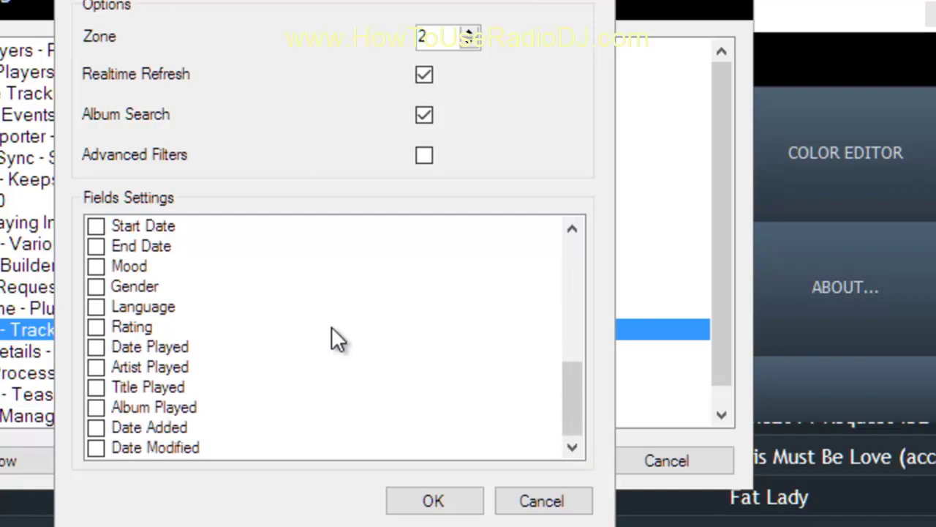
scroll(332, 327, up, 3)
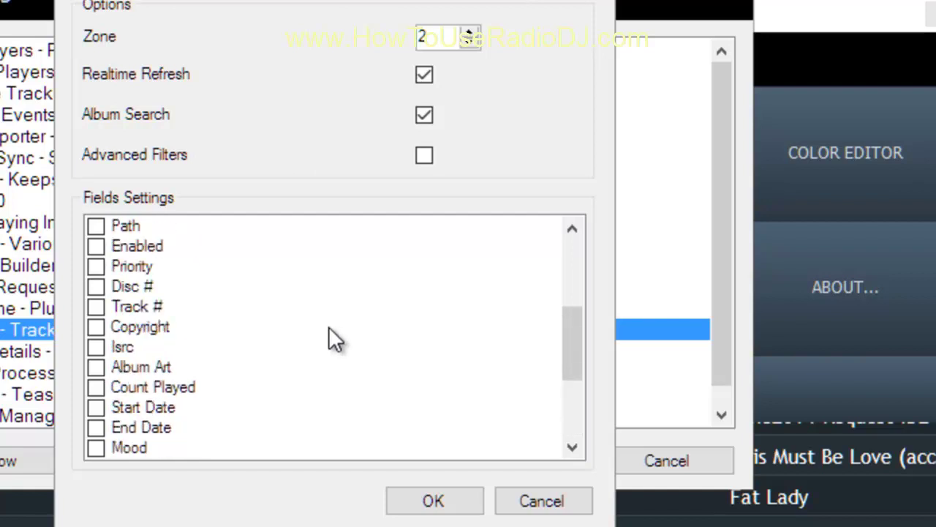
click(97, 367)
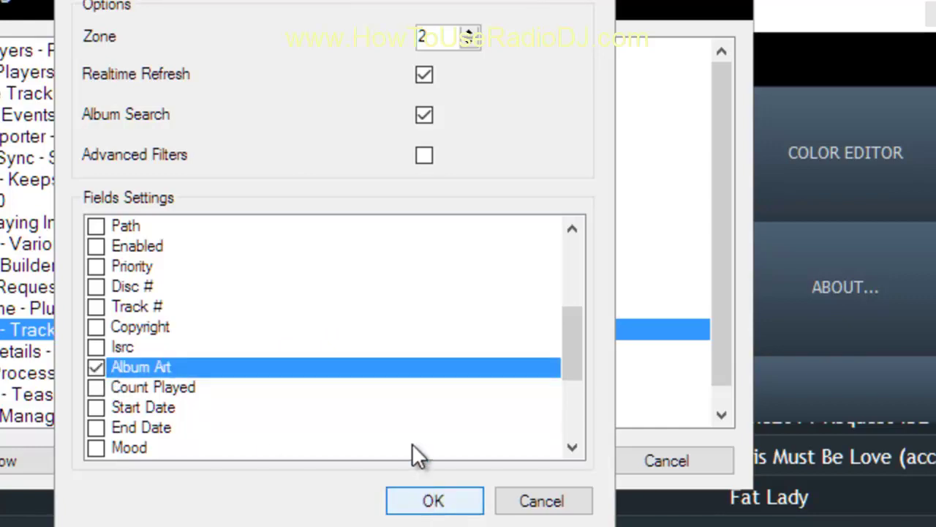
key(Return)
click(670, 467)
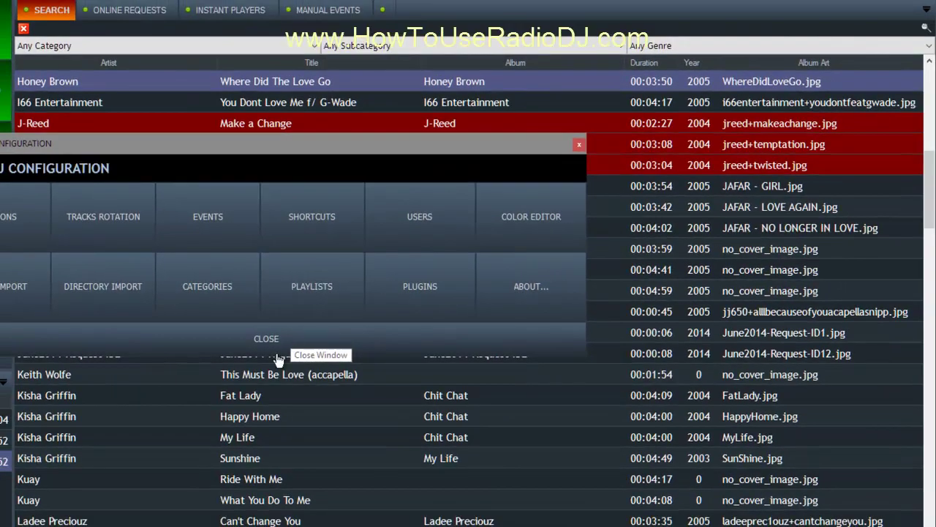
click(278, 351)
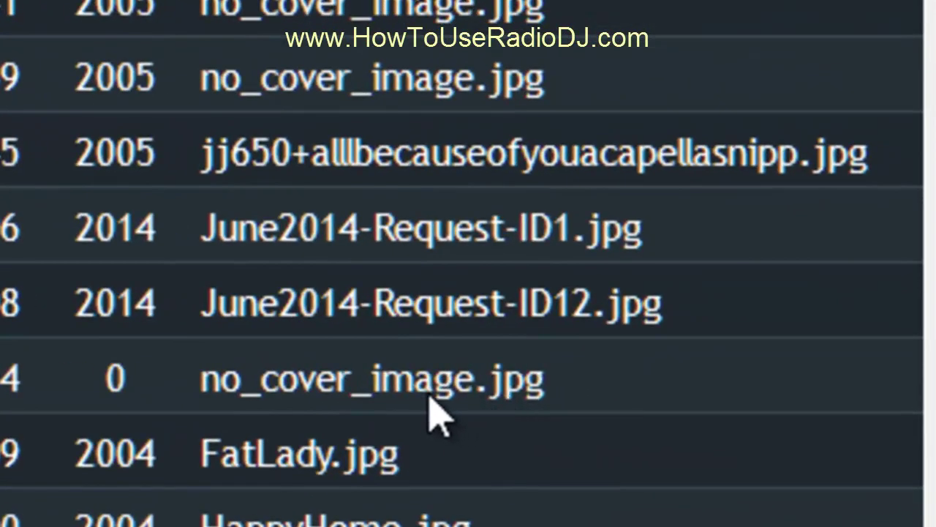
Look through the Album Art entries in the search list, and sort the tracks by year in ascending order to review them.
scroll(434, 410, down, 3)
scroll(436, 411, down, 5)
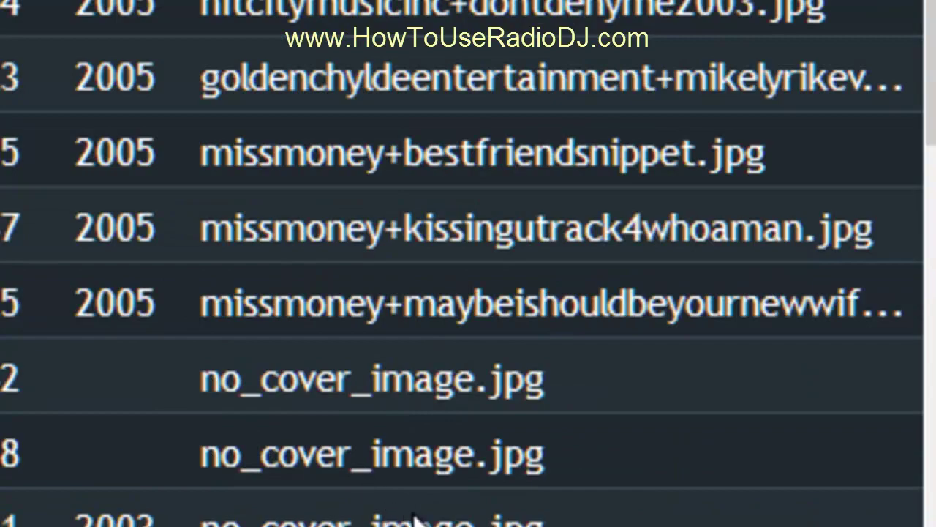
scroll(414, 521, up, 8)
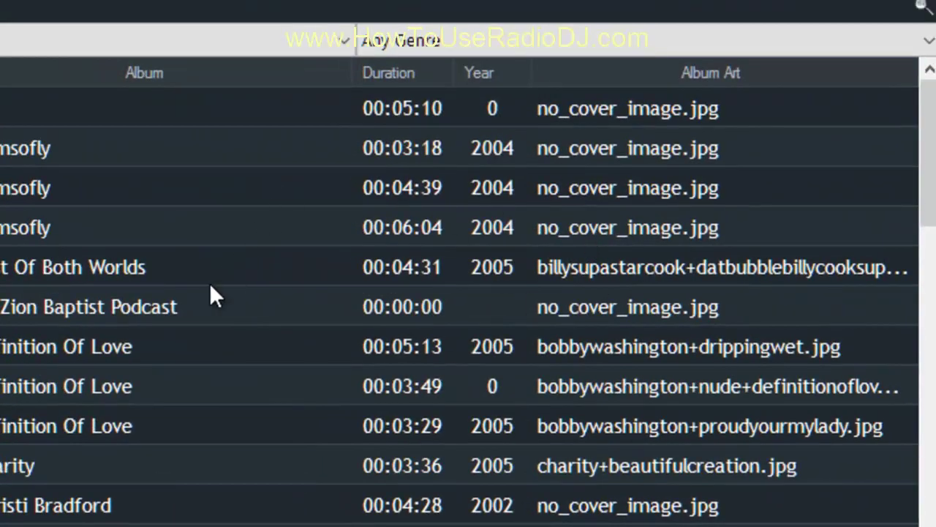
click(481, 74)
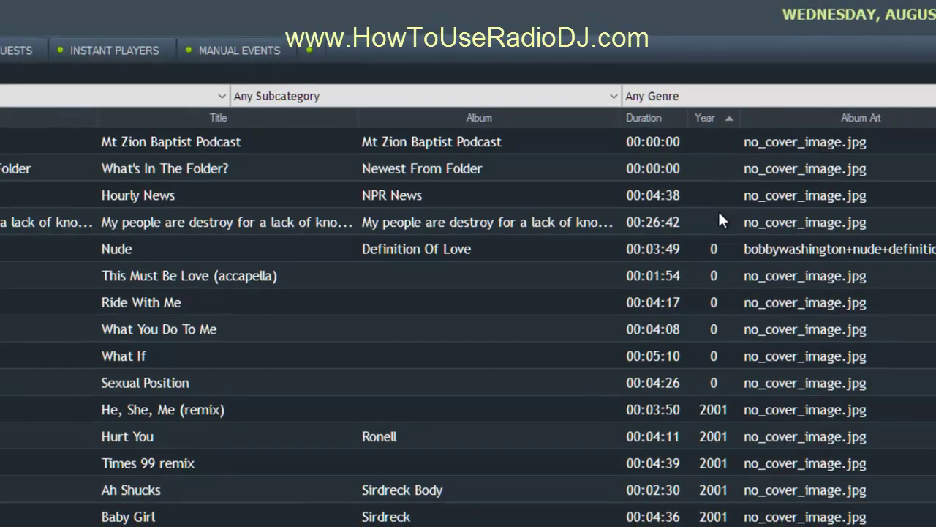
scroll(717, 209, down, 15)
scroll(714, 271, down, 16)
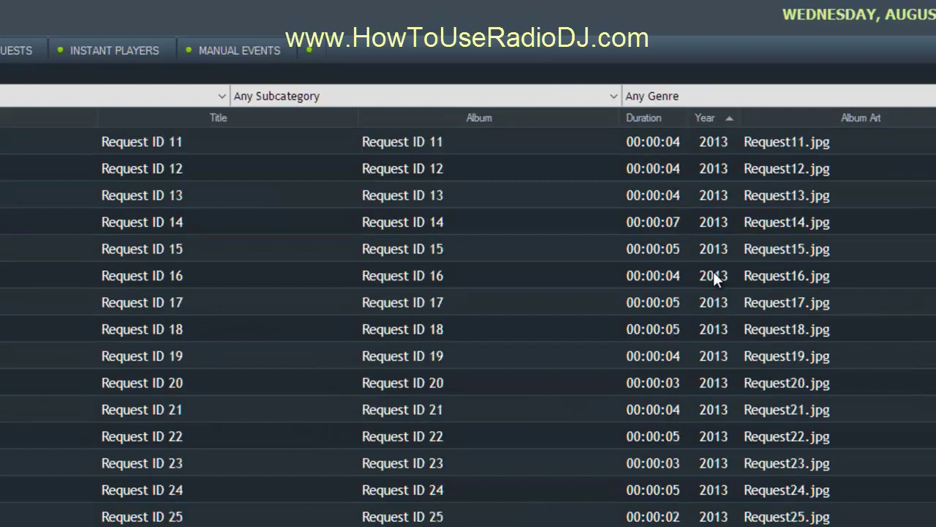
scroll(713, 272, up, 20)
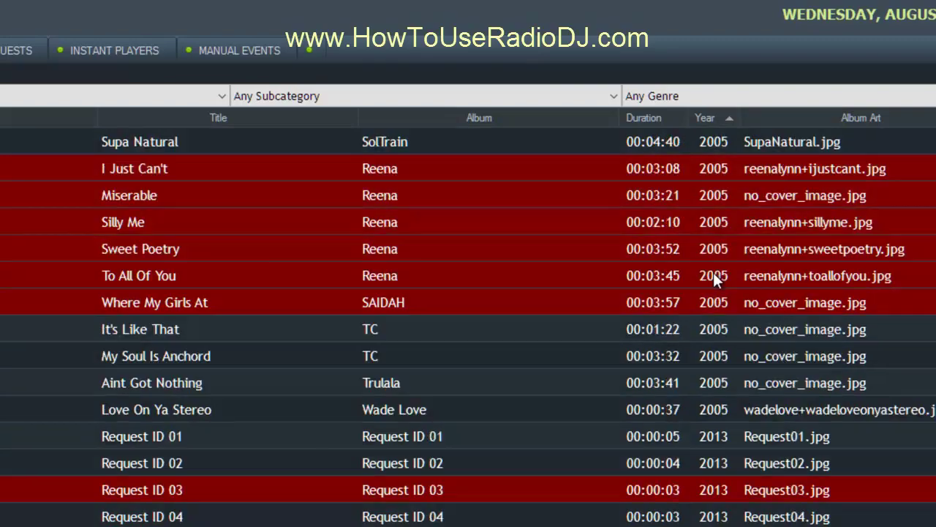
scroll(714, 273, up, 8)
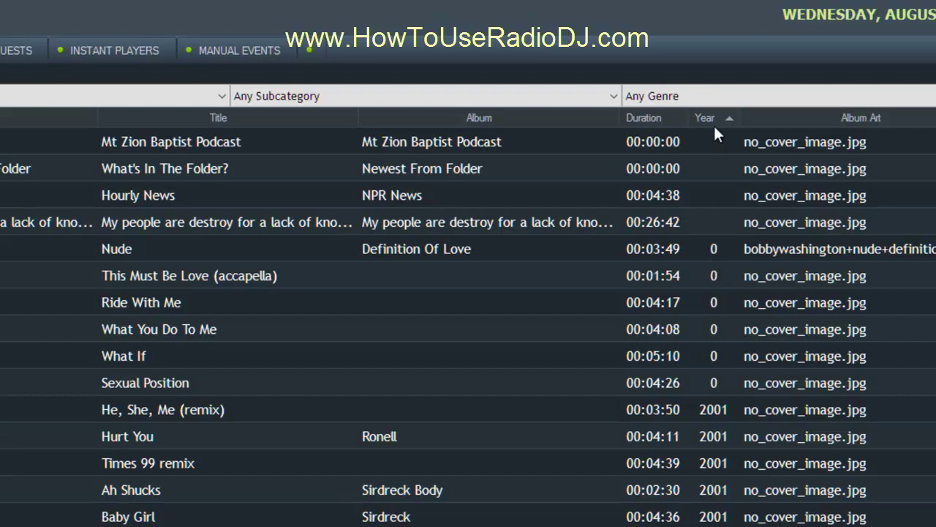
Sort the search list by duration in ascending and descending order, and by album in ascending order.
click(640, 117)
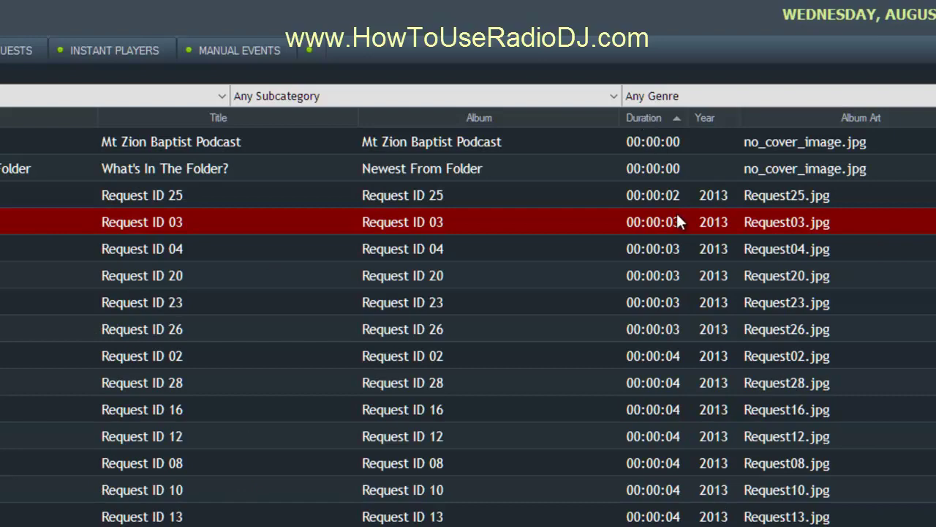
click(651, 118)
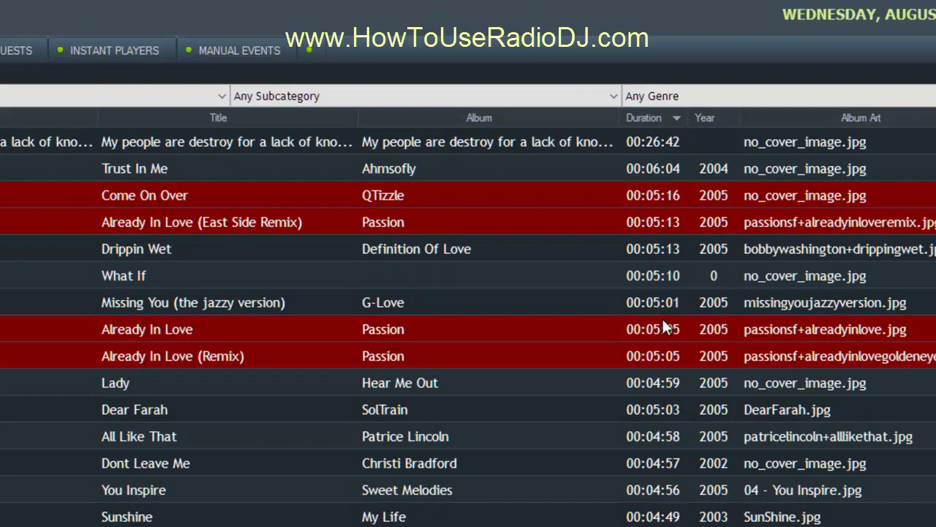
click(481, 121)
scroll(453, 313, down, 6)
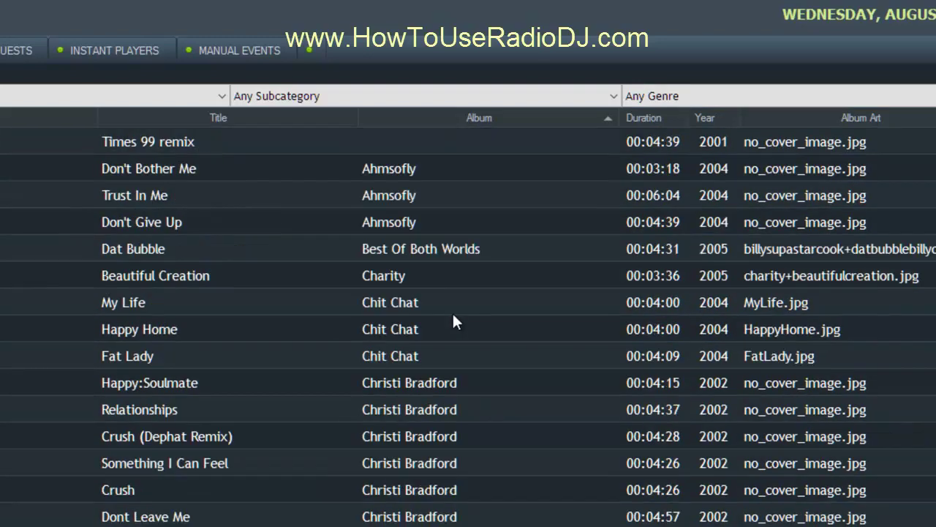
scroll(452, 312, up, 6)
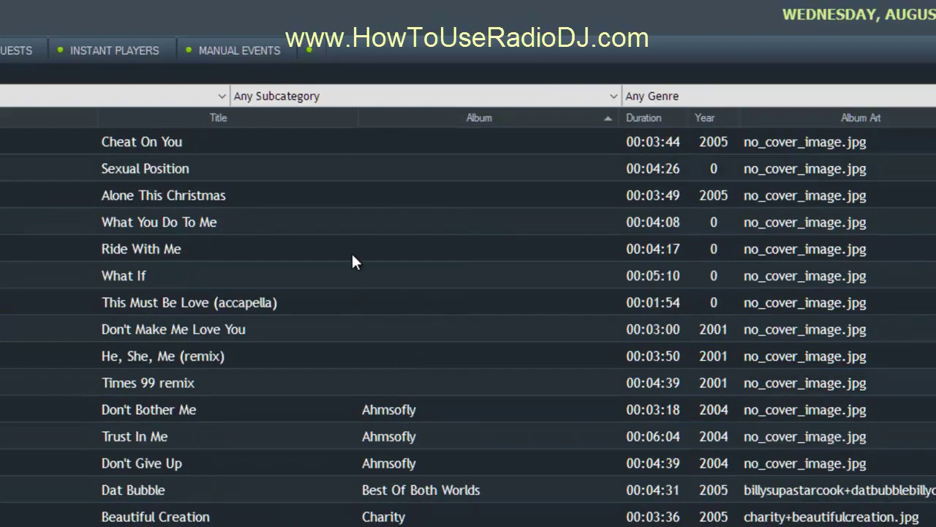
Sort the search list by title, and by artist in descending and finally ascending order.
click(232, 120)
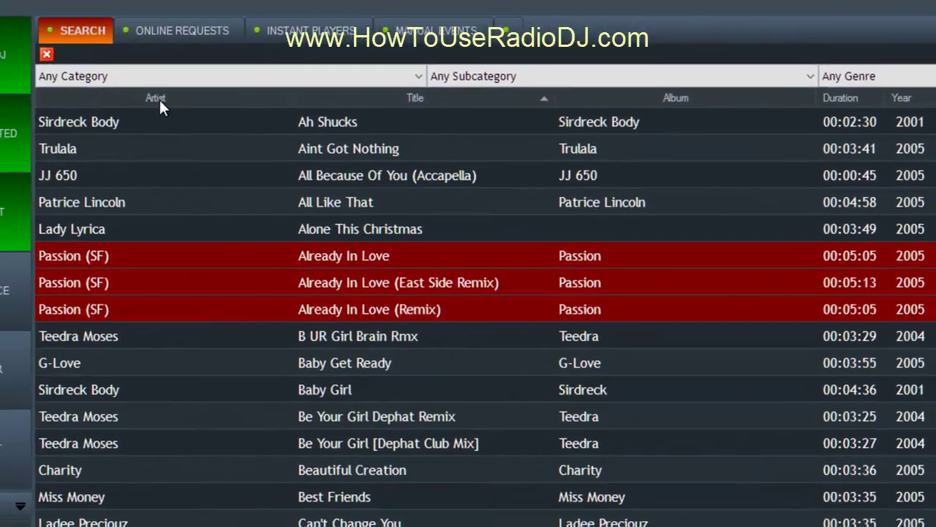
click(159, 99)
click(191, 105)
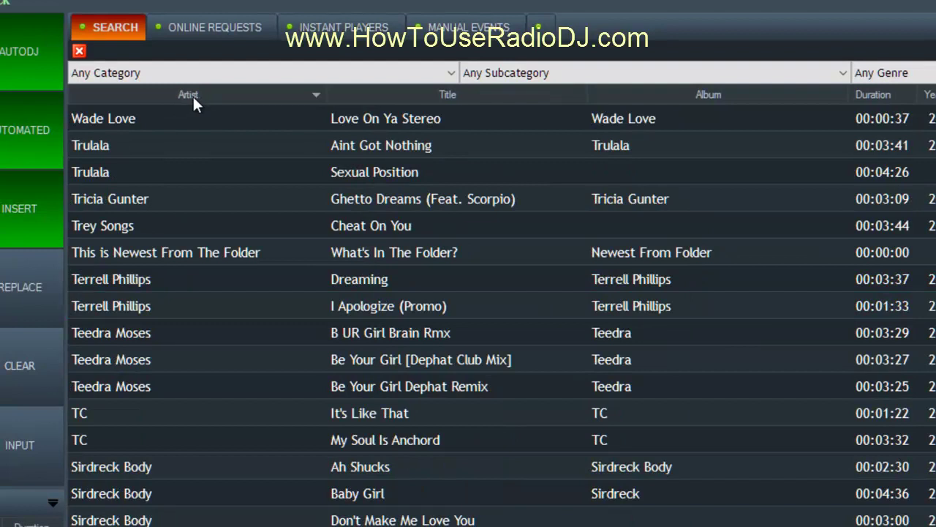
click(194, 102)
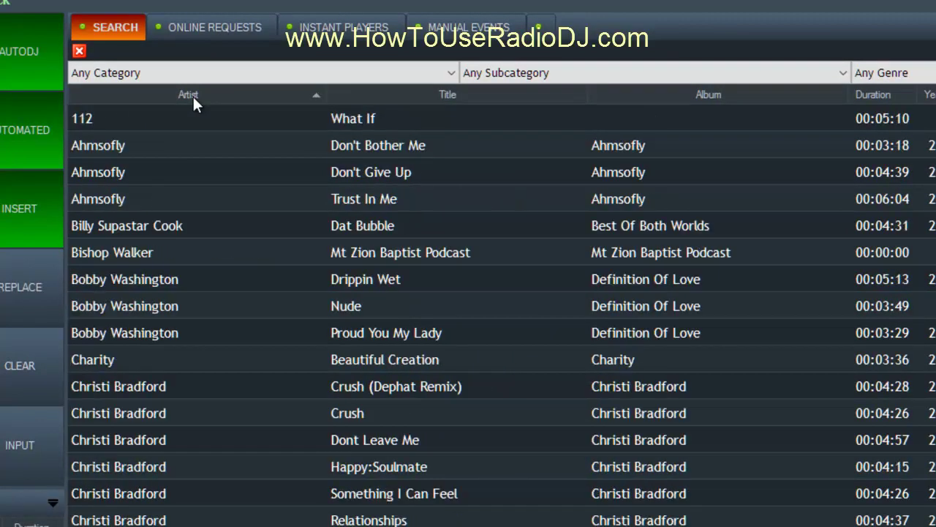